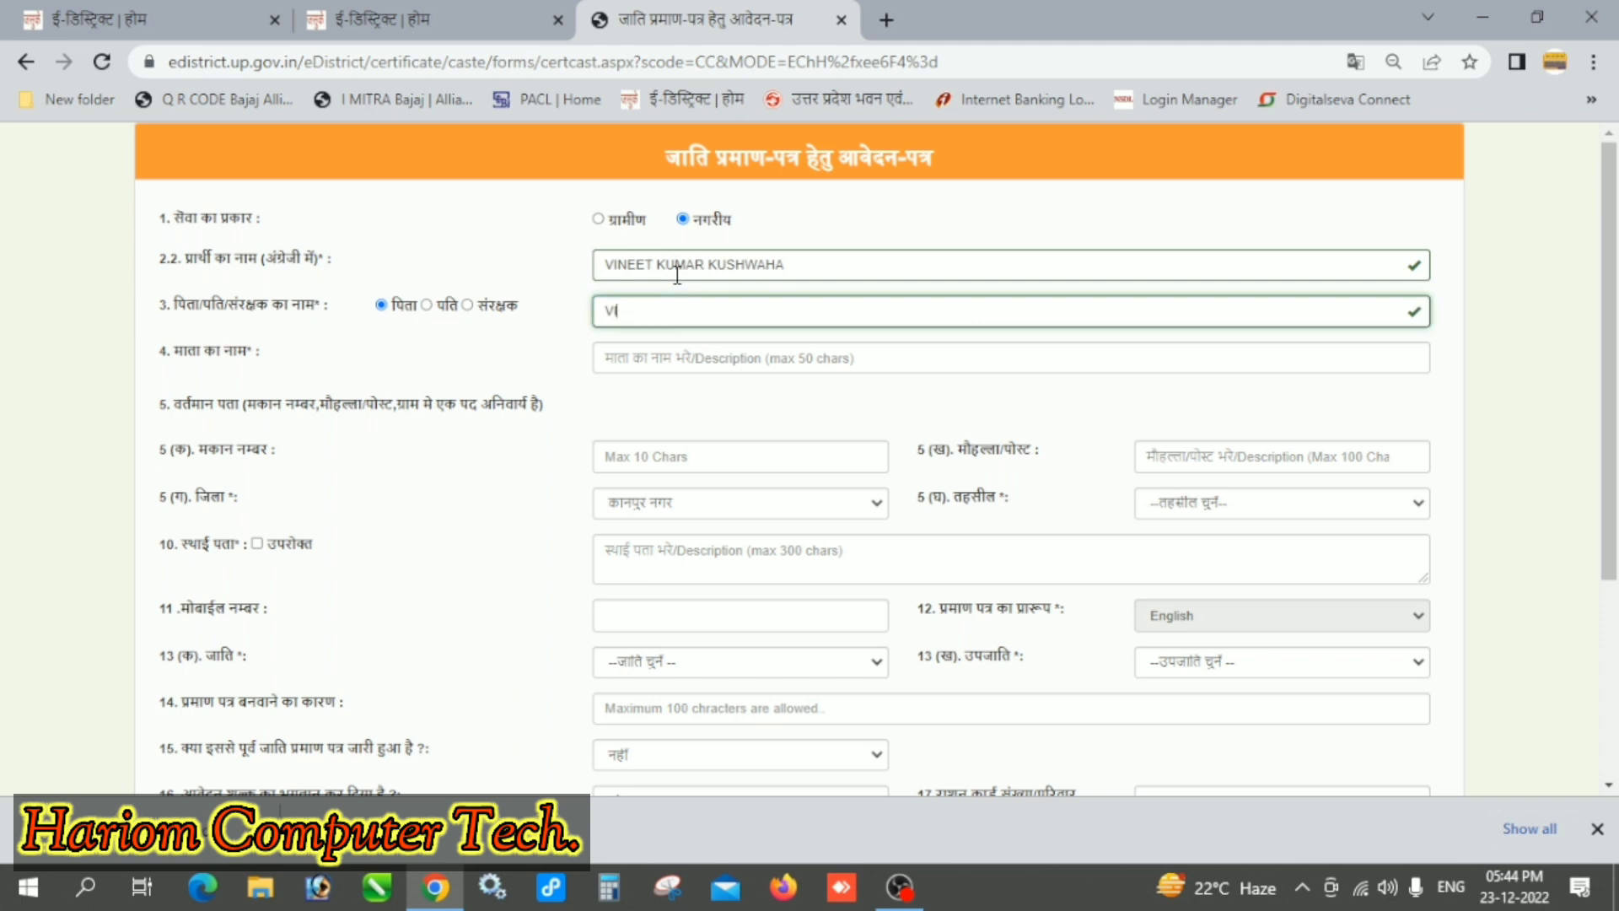
Step: Enter the father's and mother's names and the current locality/post address
key("Tab")
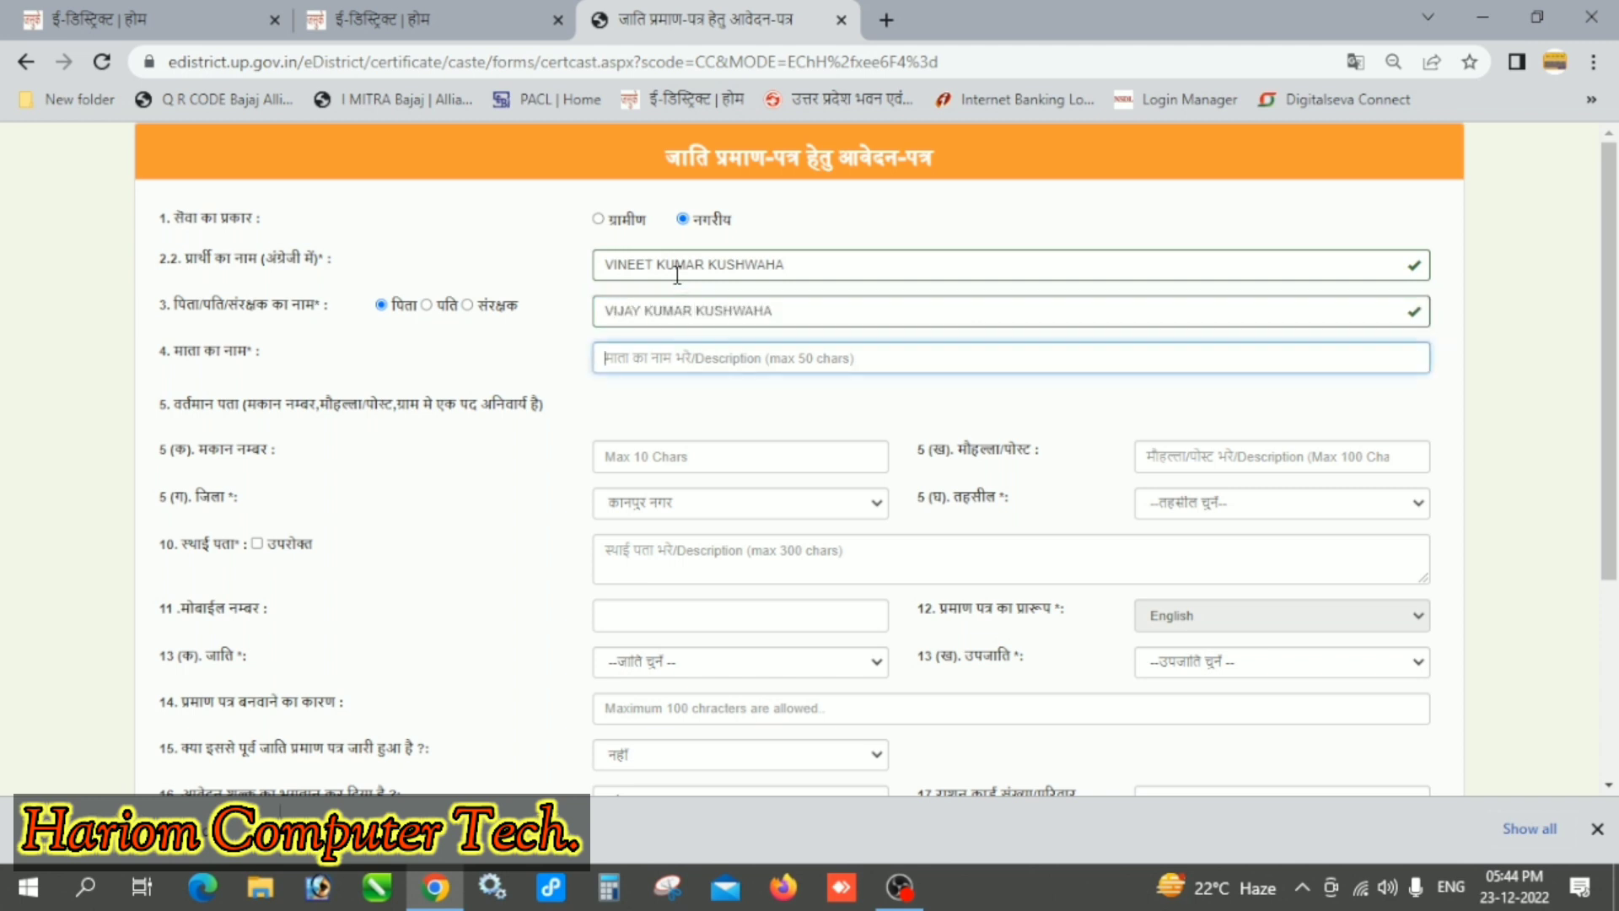
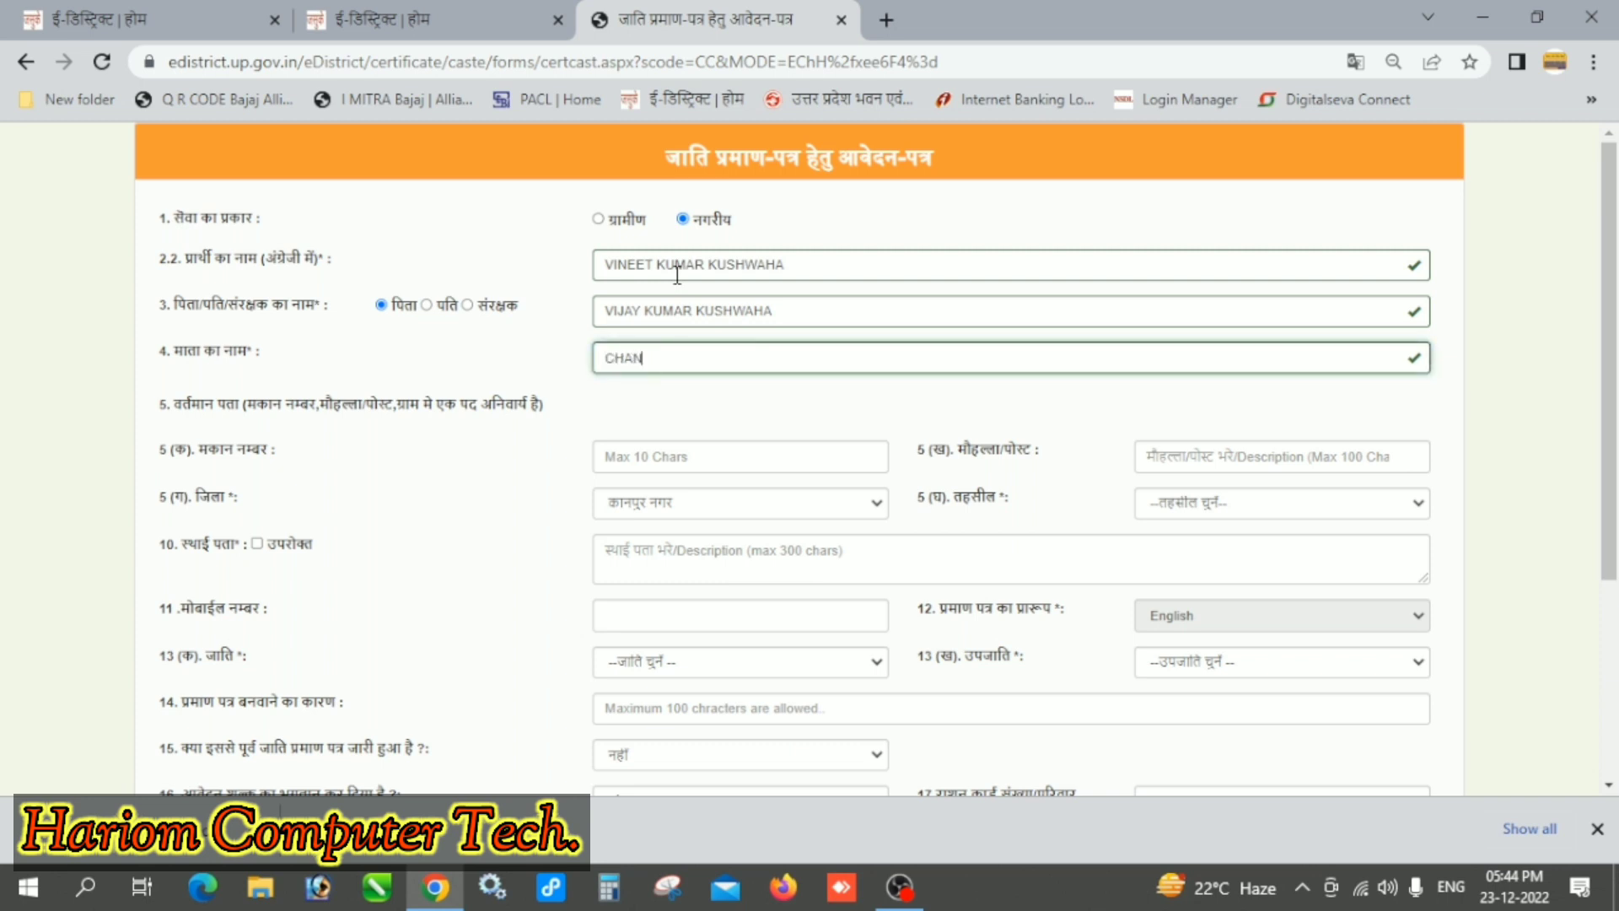
key("Tab")
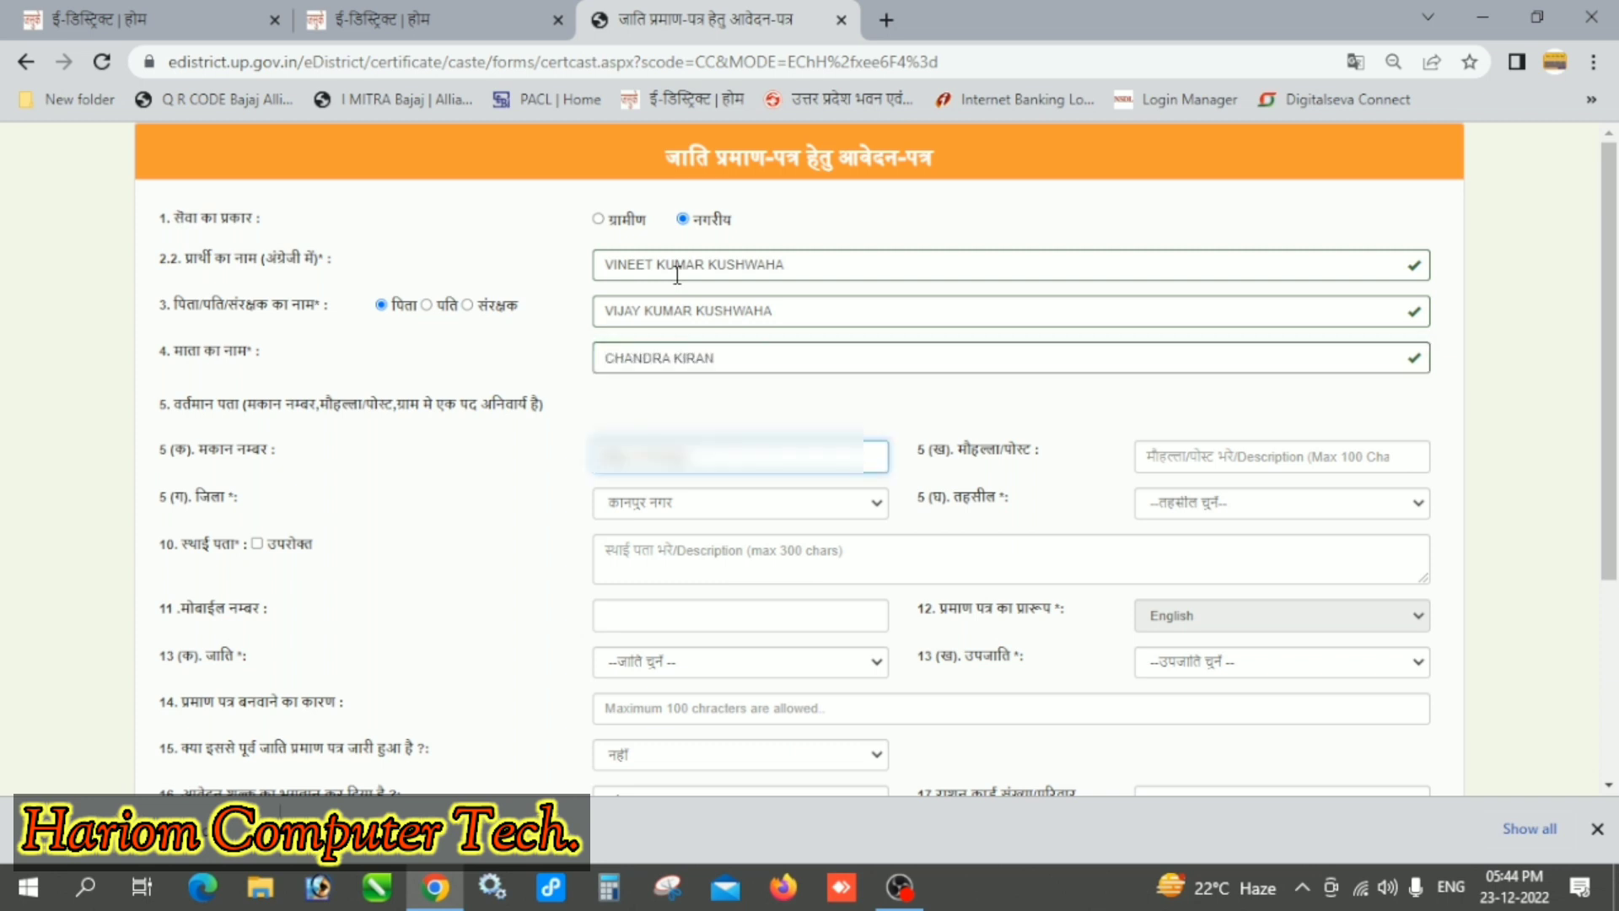
key("Tab")
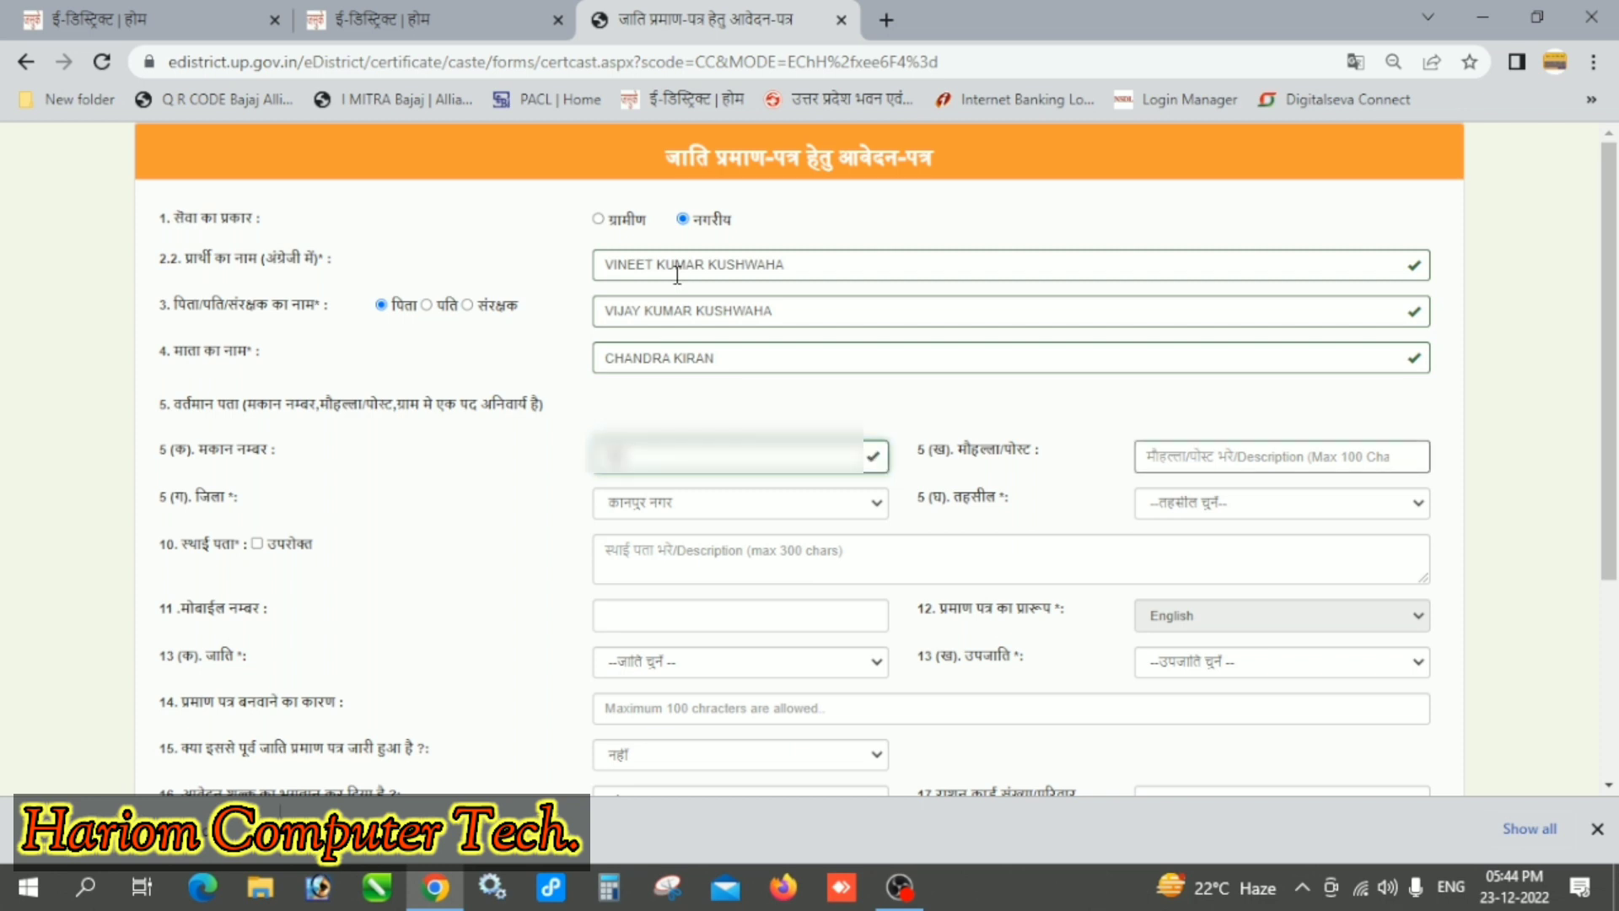
key("Tab")
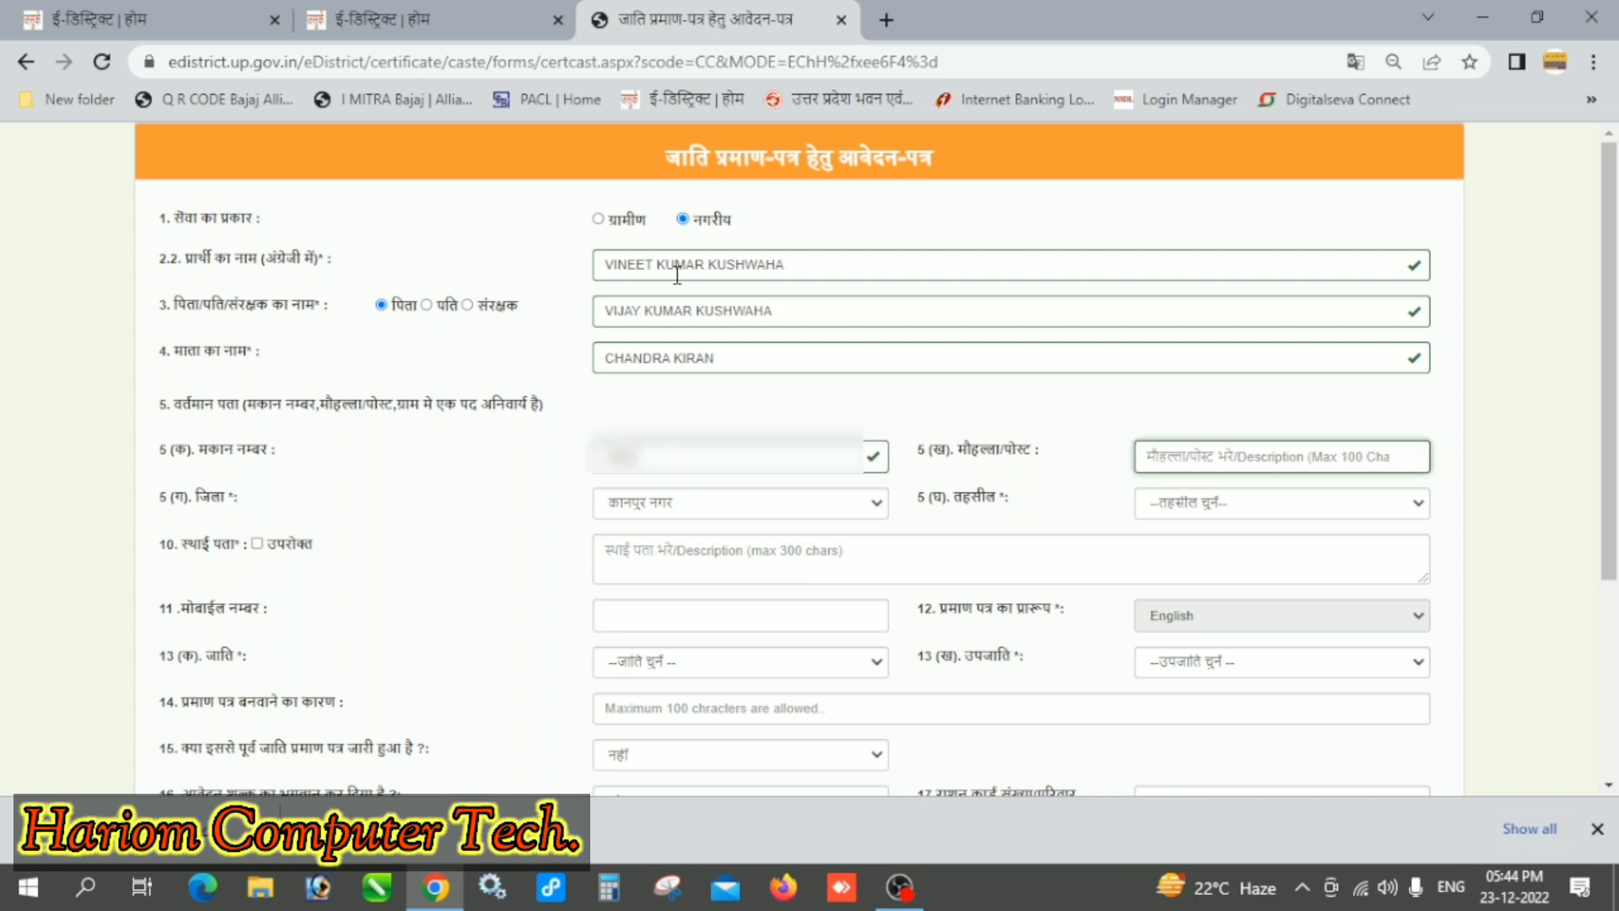
type("xxx")
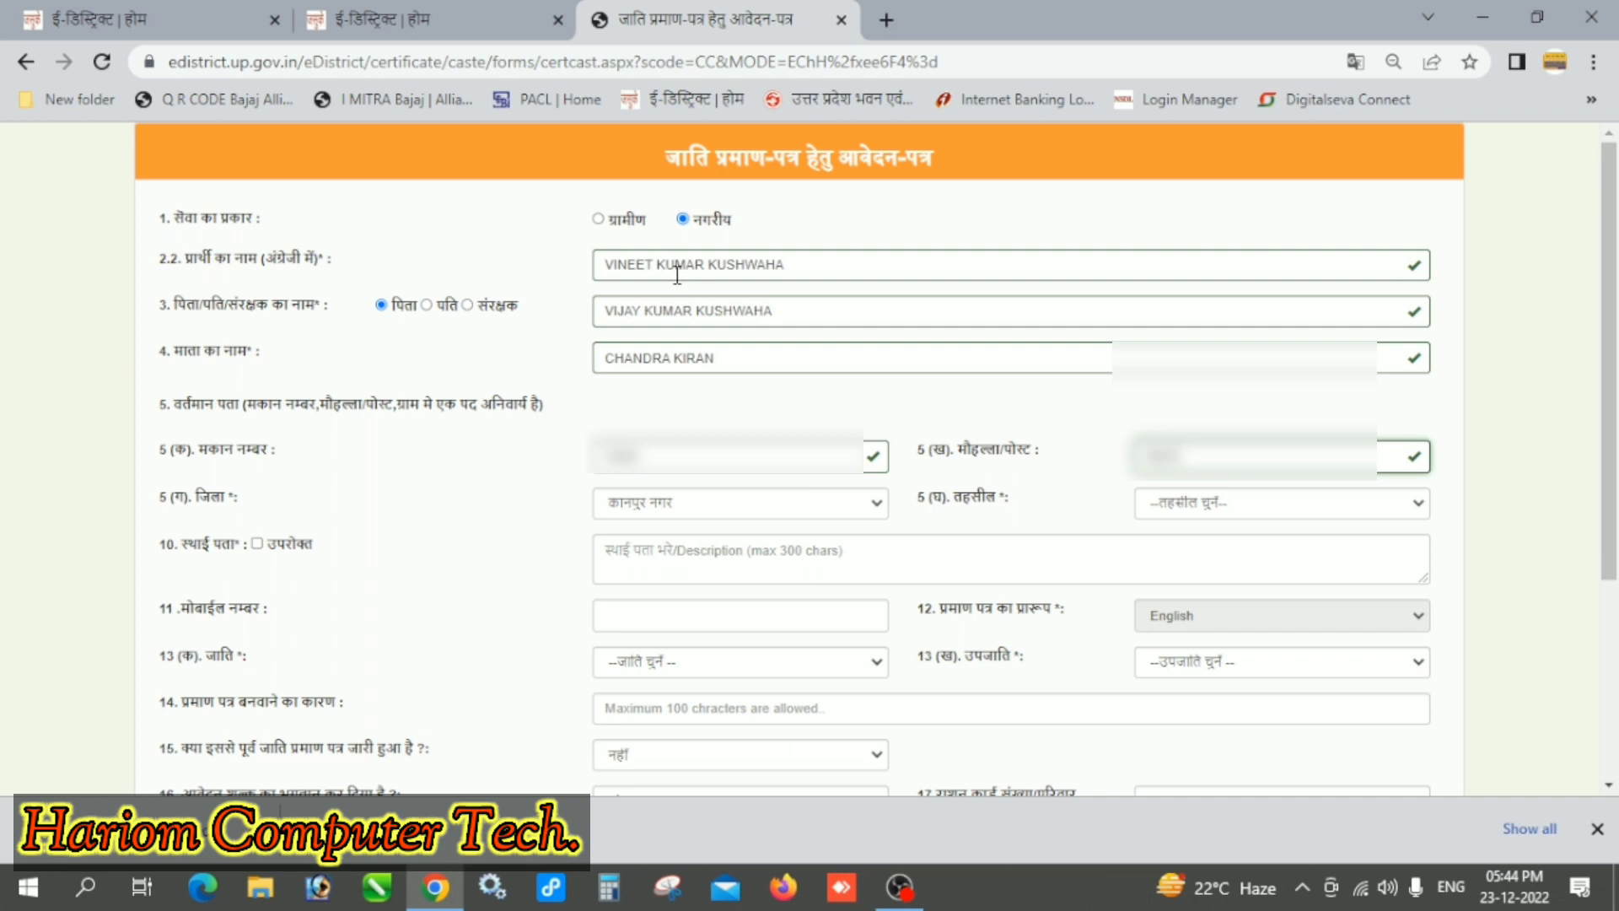
type(" xxxxxxxx")
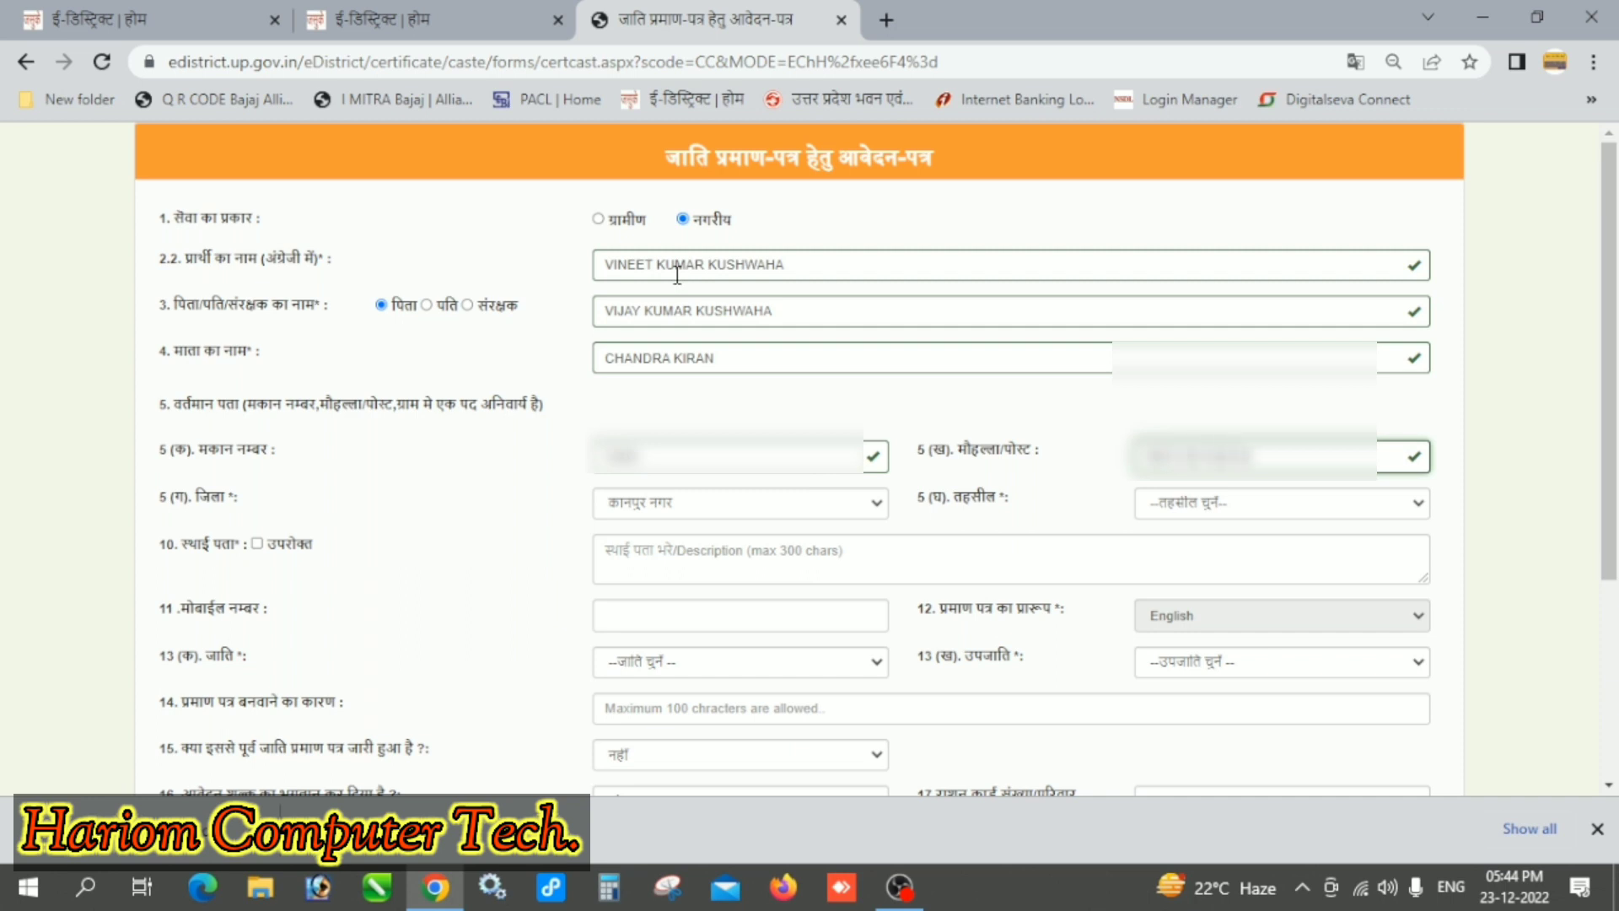
type("xxxxxxxxx")
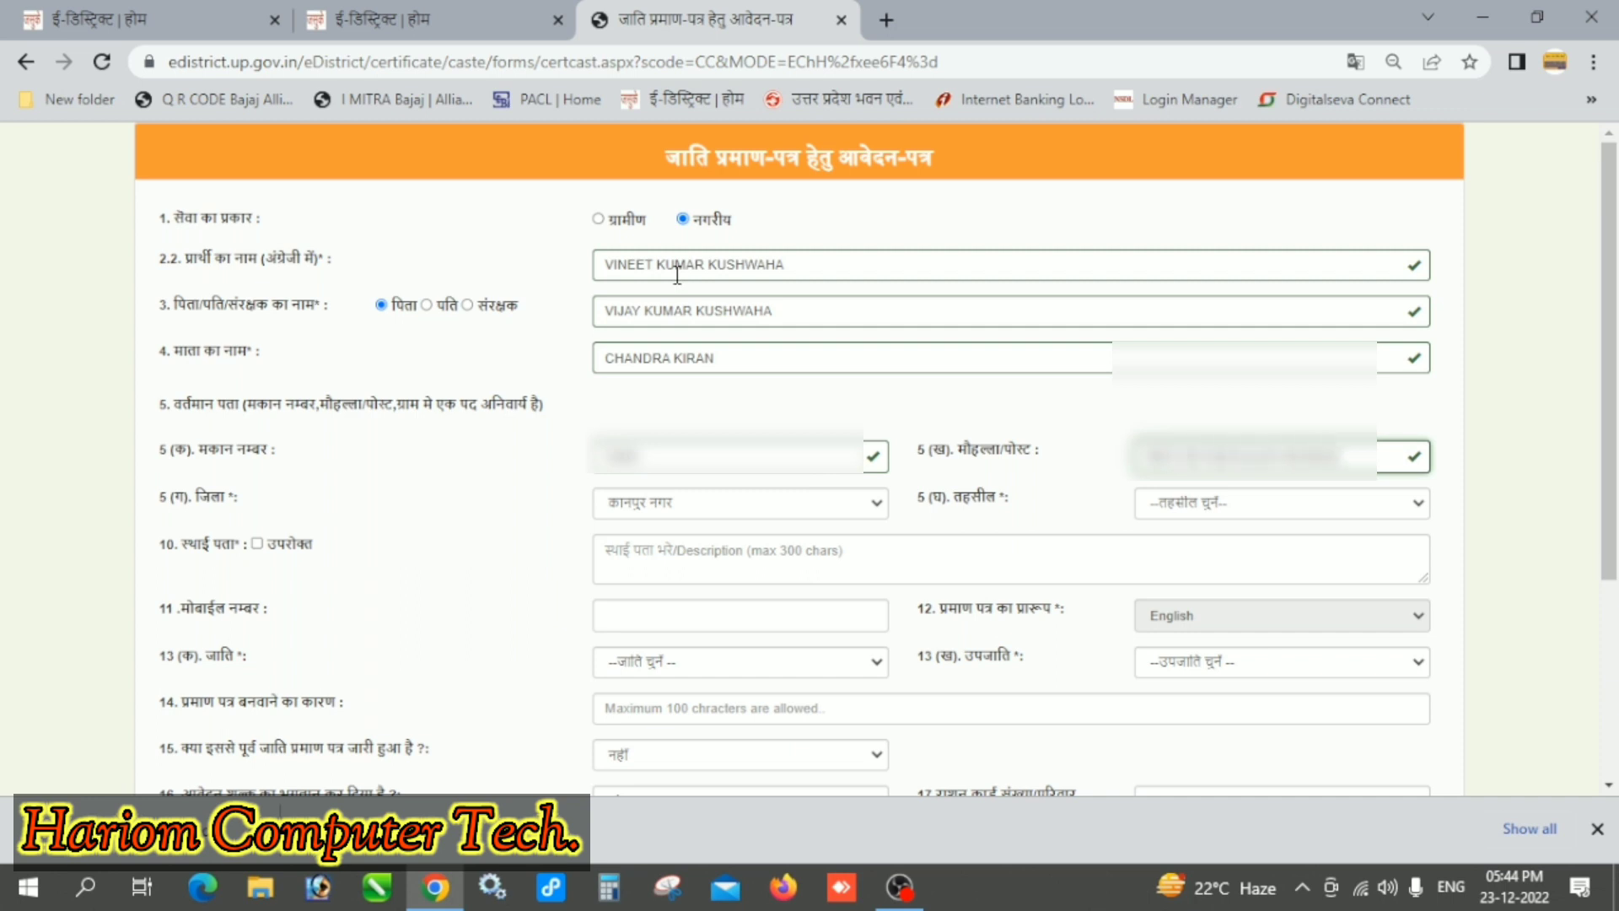
type("xx")
Step: Set tehsil to कानपुर and make the permanent address the same as current
key("Tab")
key("Tab")
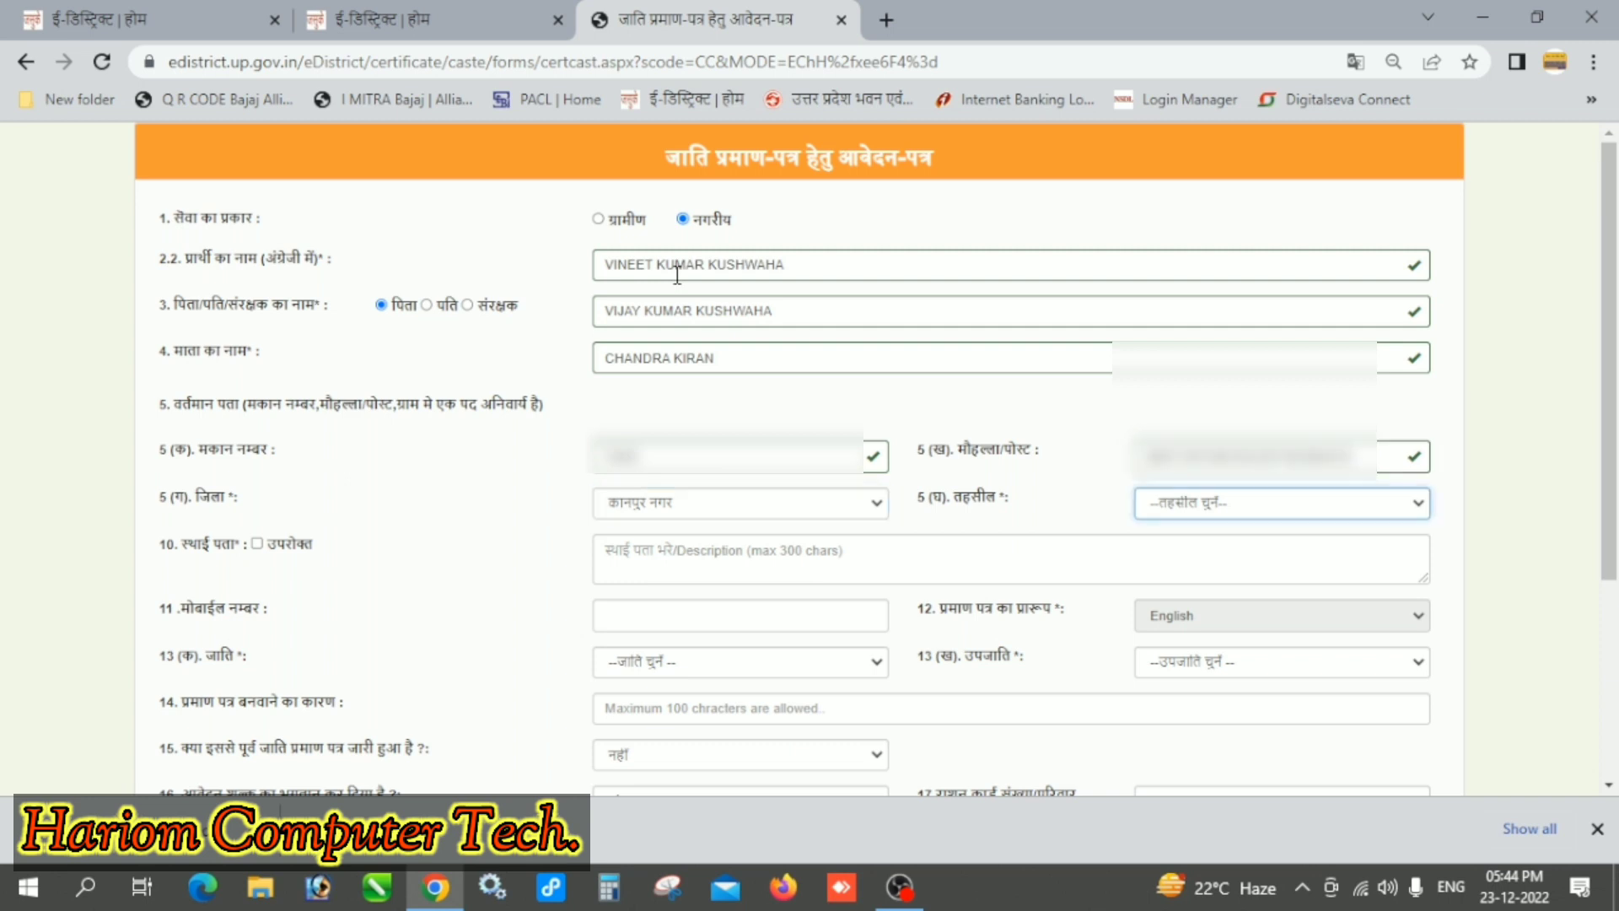
left_click(1247, 523)
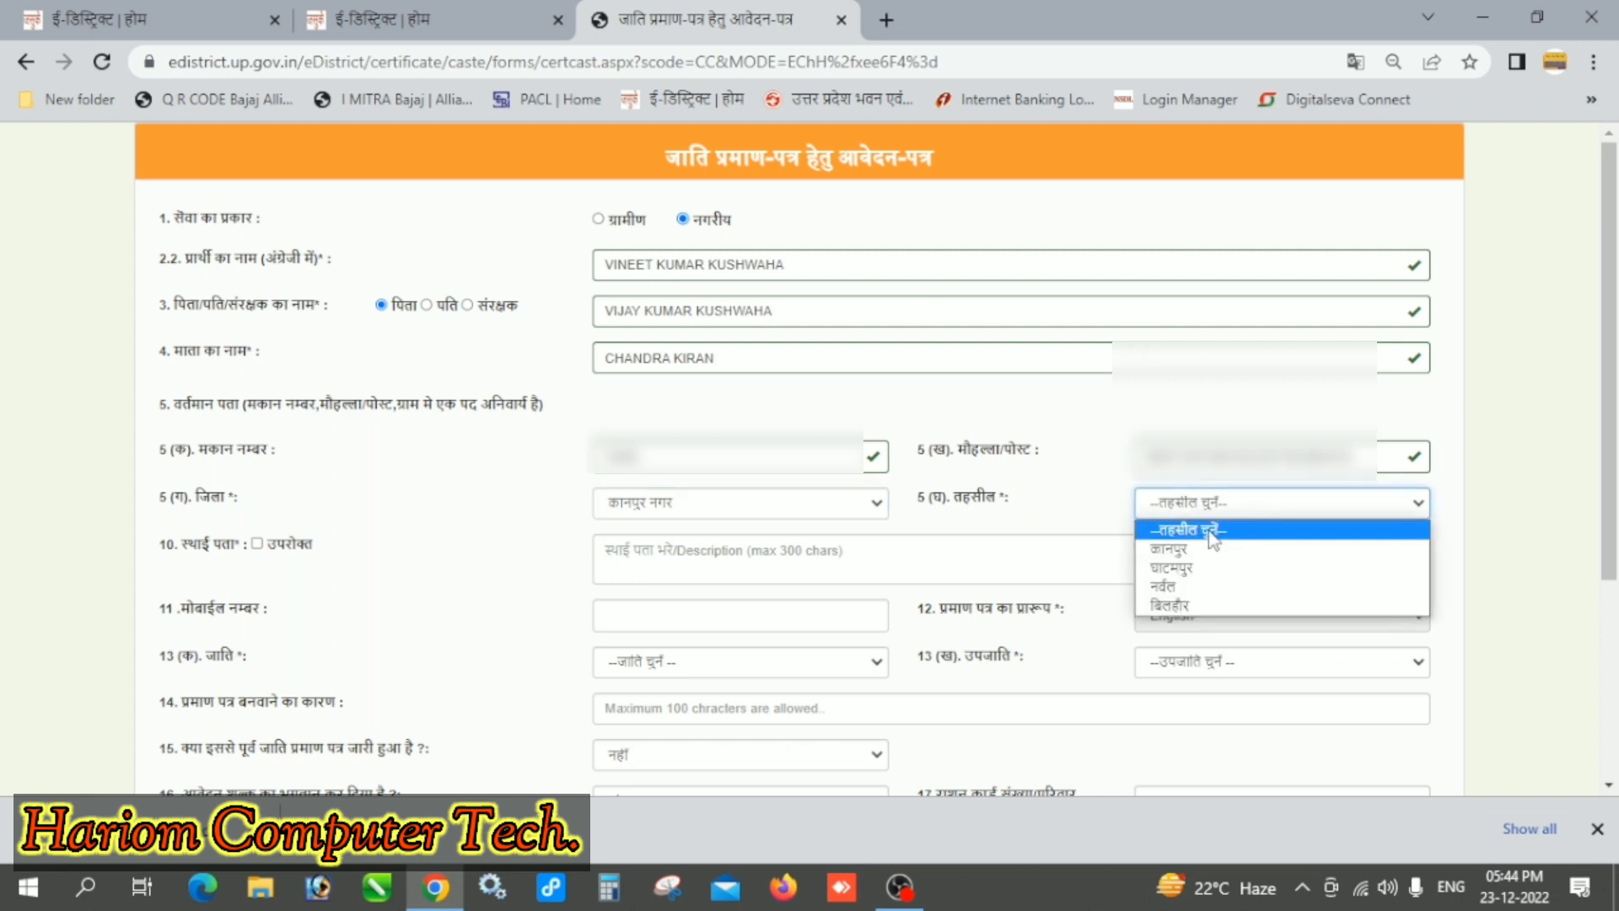
left_click(1202, 556)
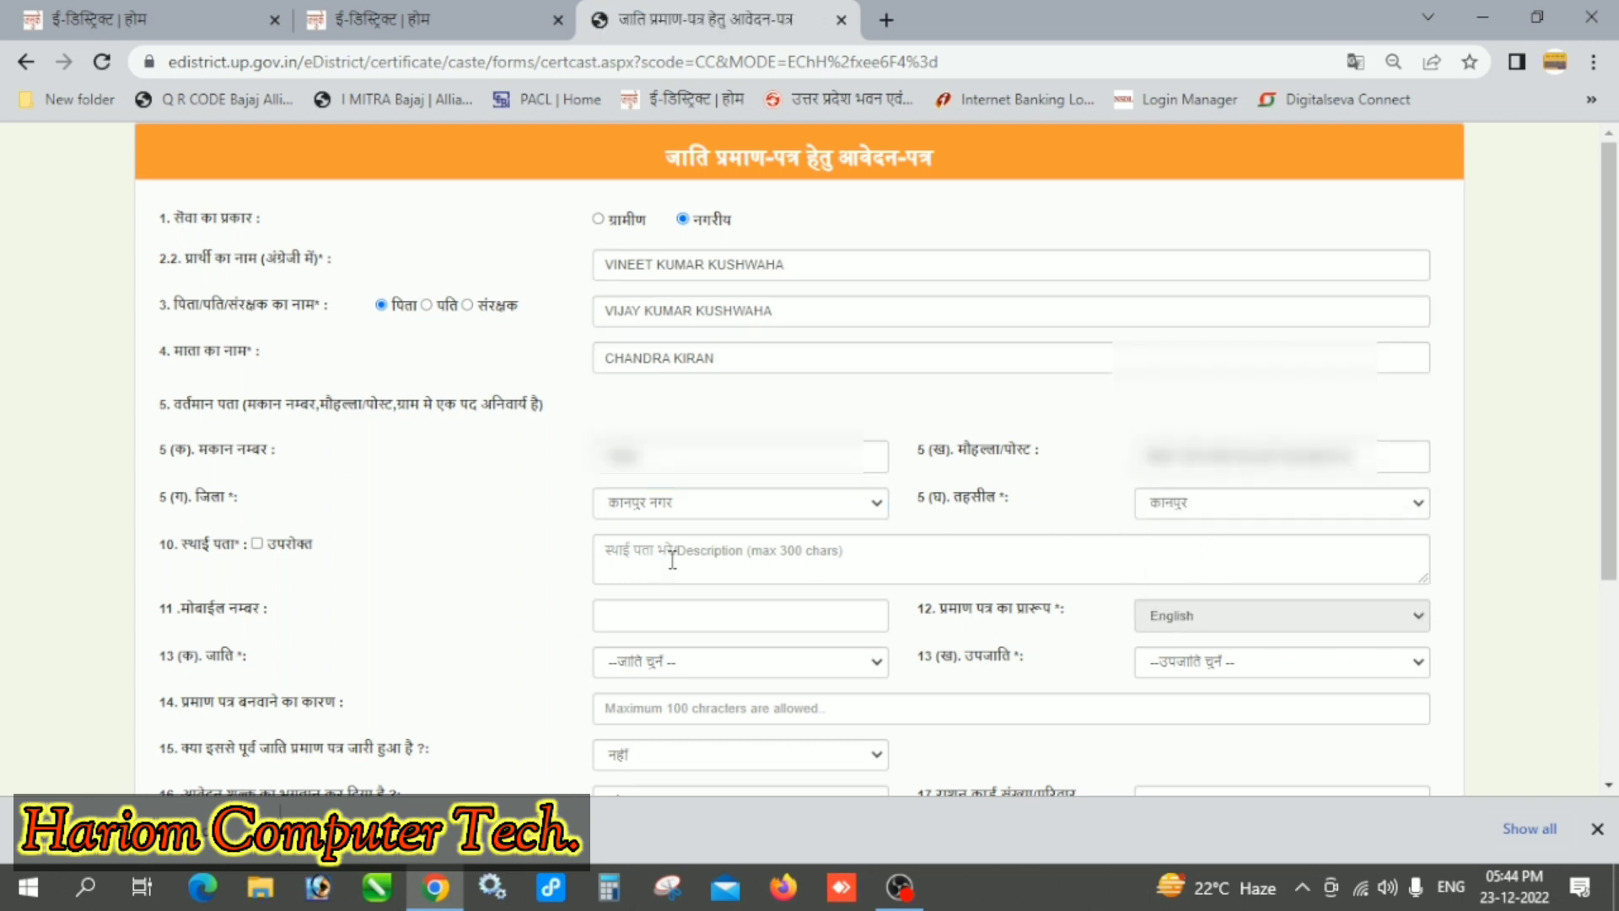
left_click(256, 543)
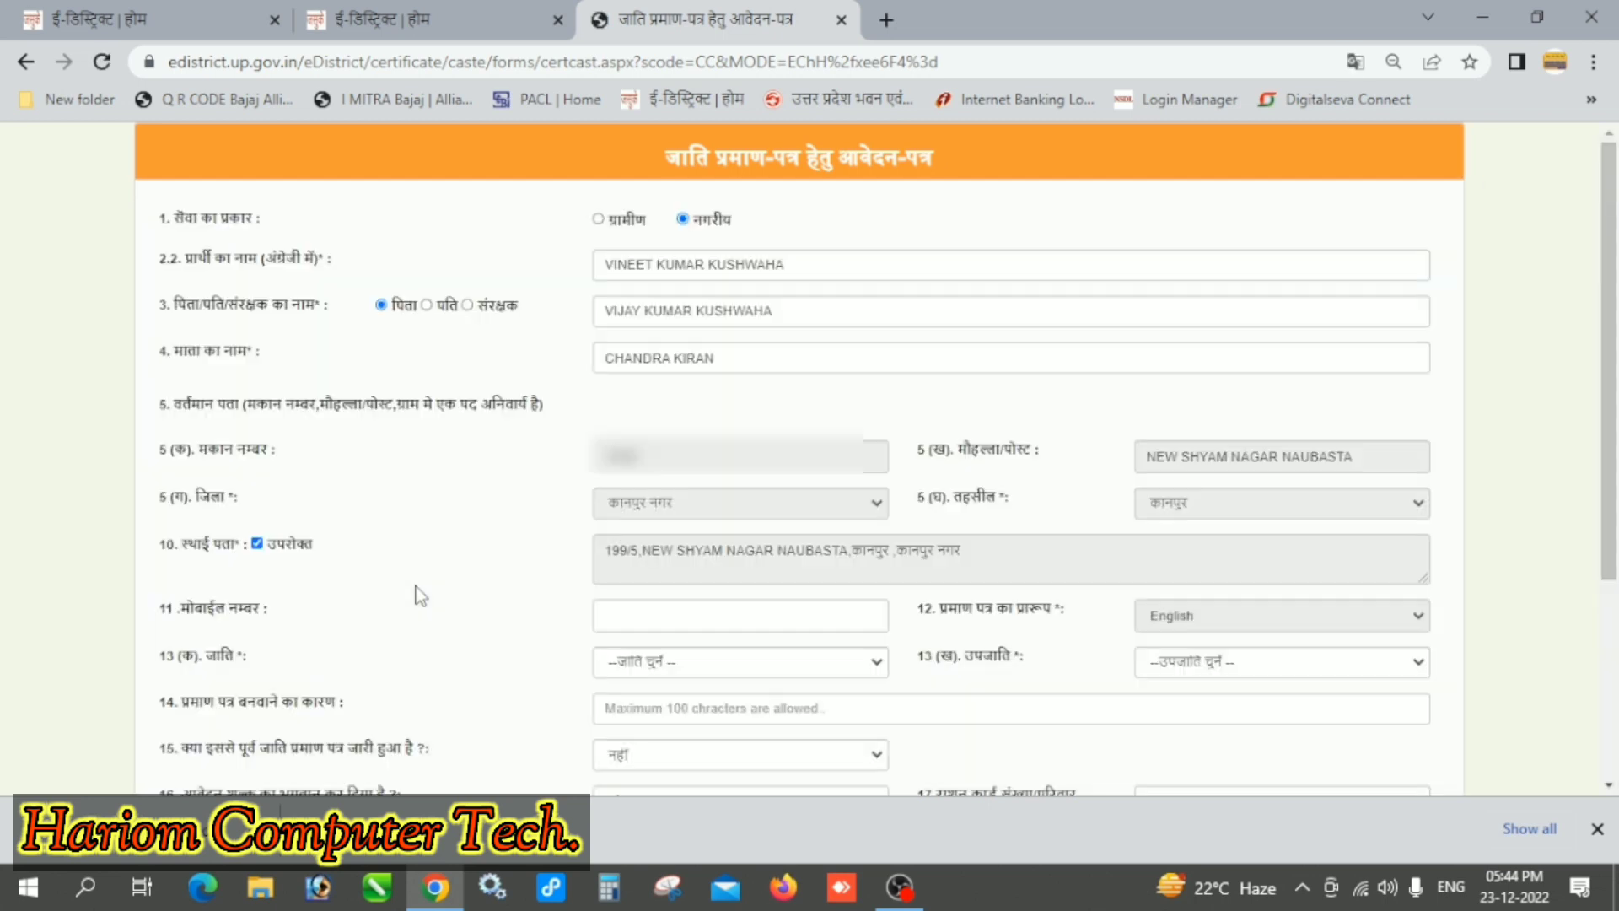
Step: Enter the applicant's mobile number and set the caste category to पिछड़ी
scroll(416, 596, "down", 3)
left_click(638, 382)
type("98765")
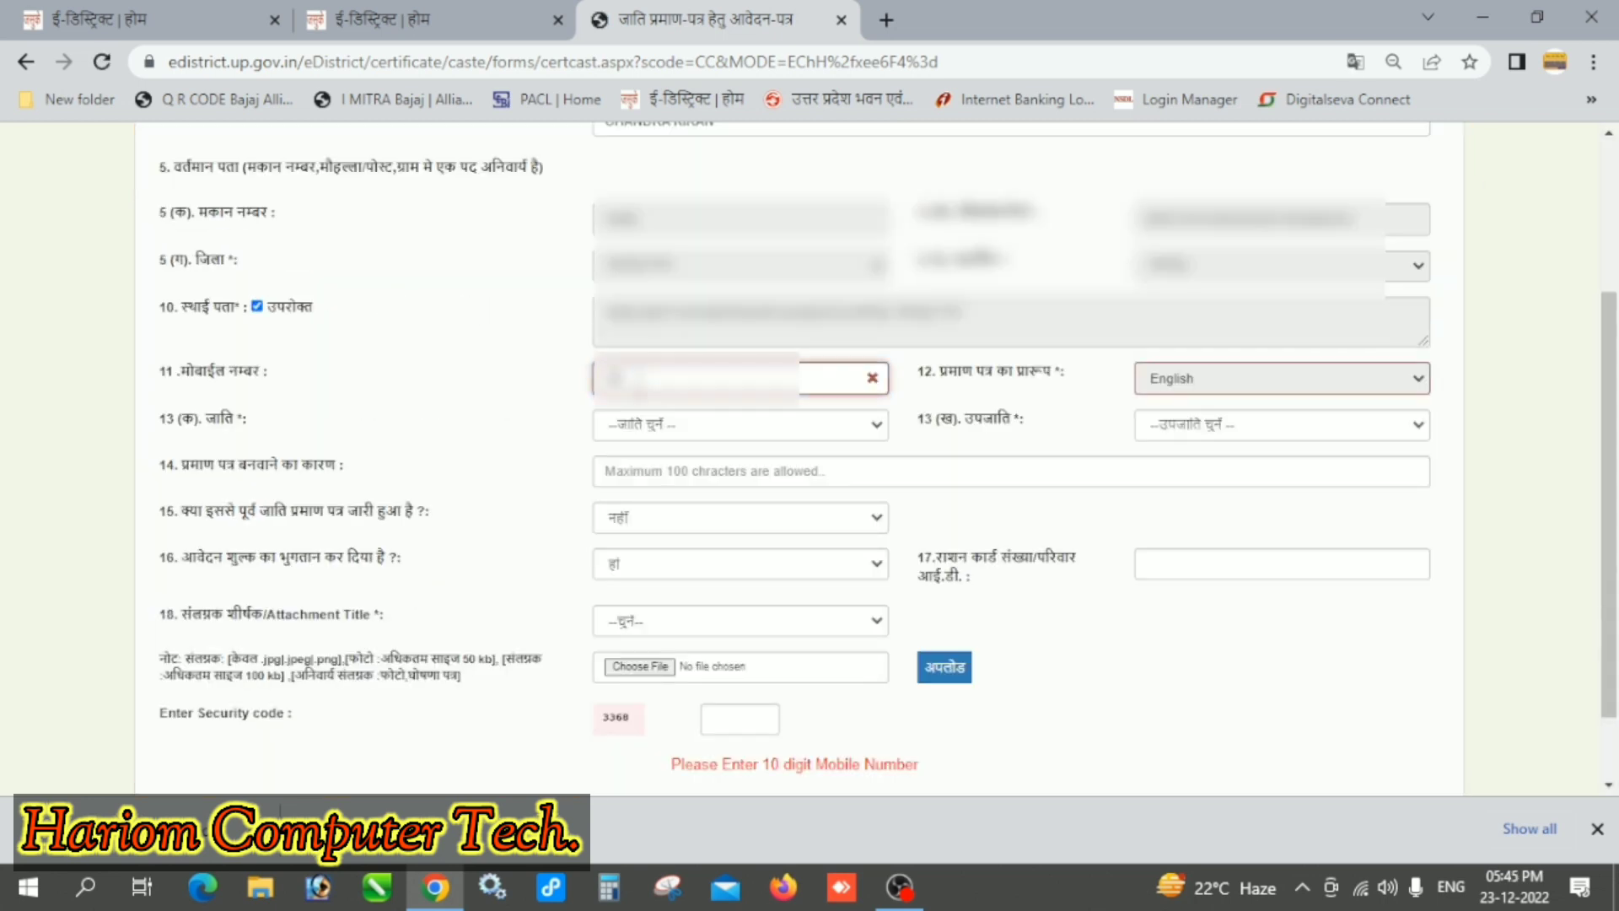
type("43210")
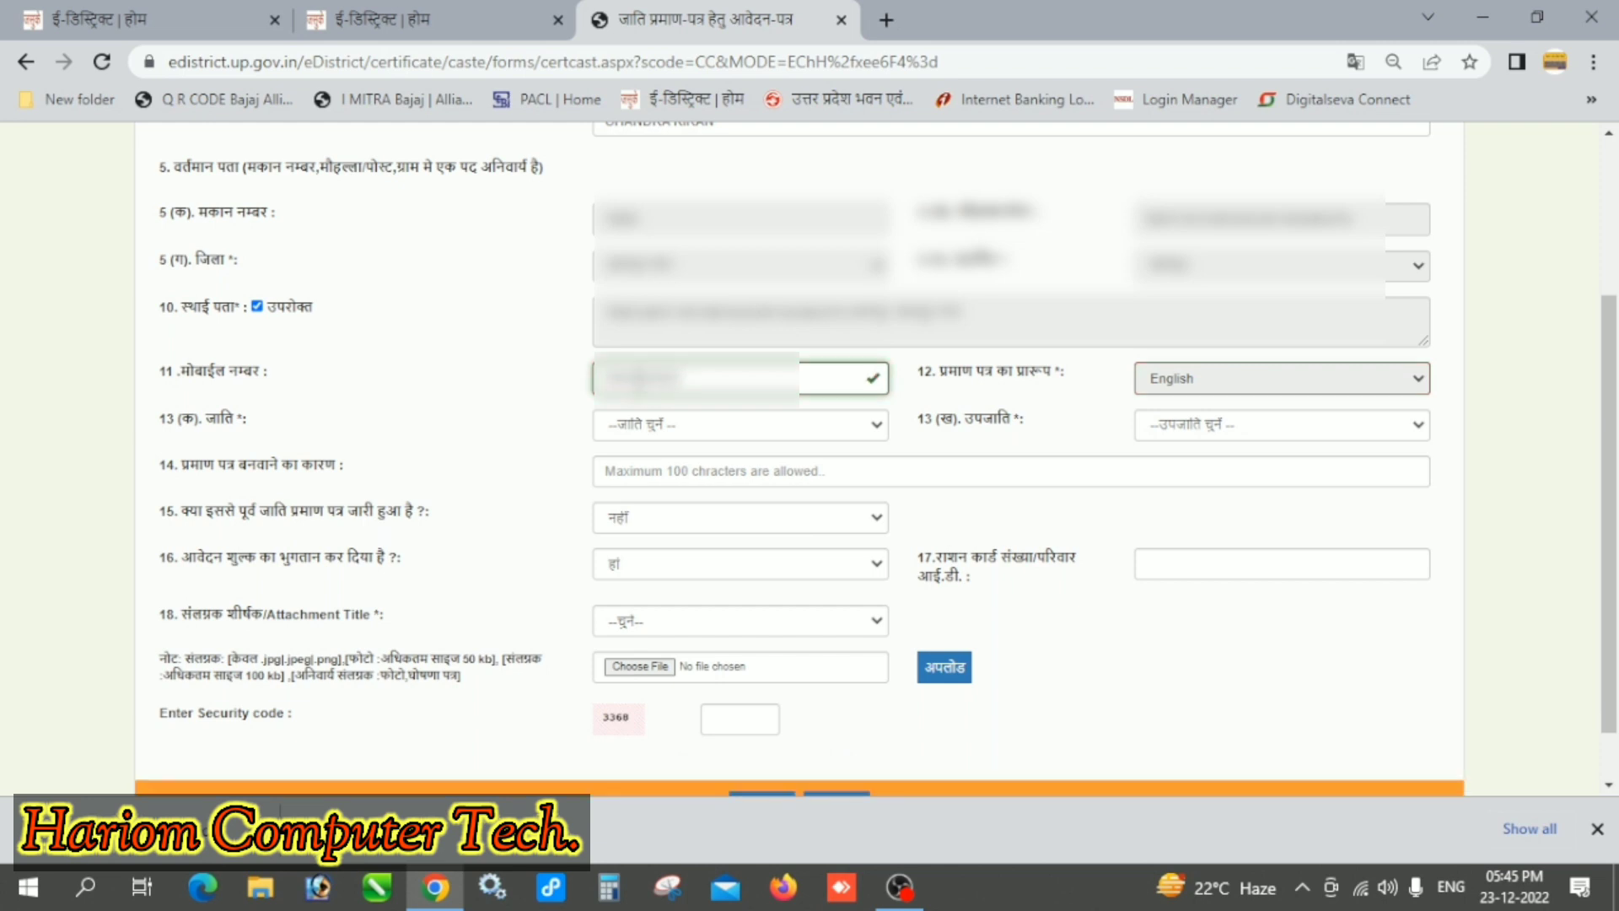
left_click(700, 435)
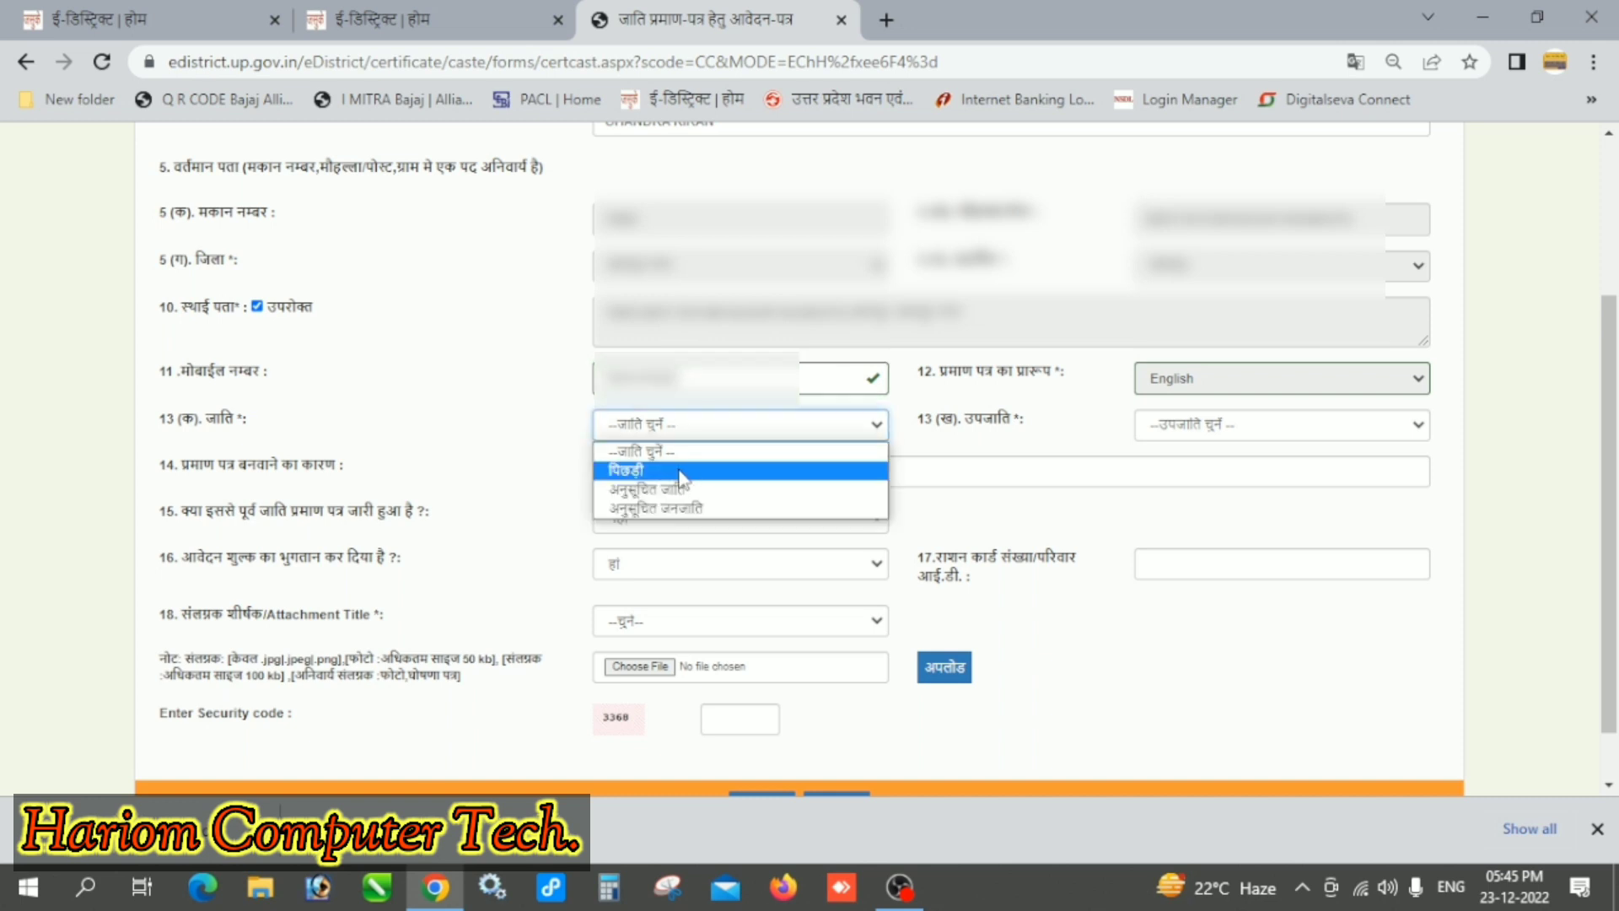
left_click(680, 468)
Step: Choose sub-caste Kachhi and give the reason 'ONLINE FORM BHARNE KE LIYE'
left_click(1219, 427)
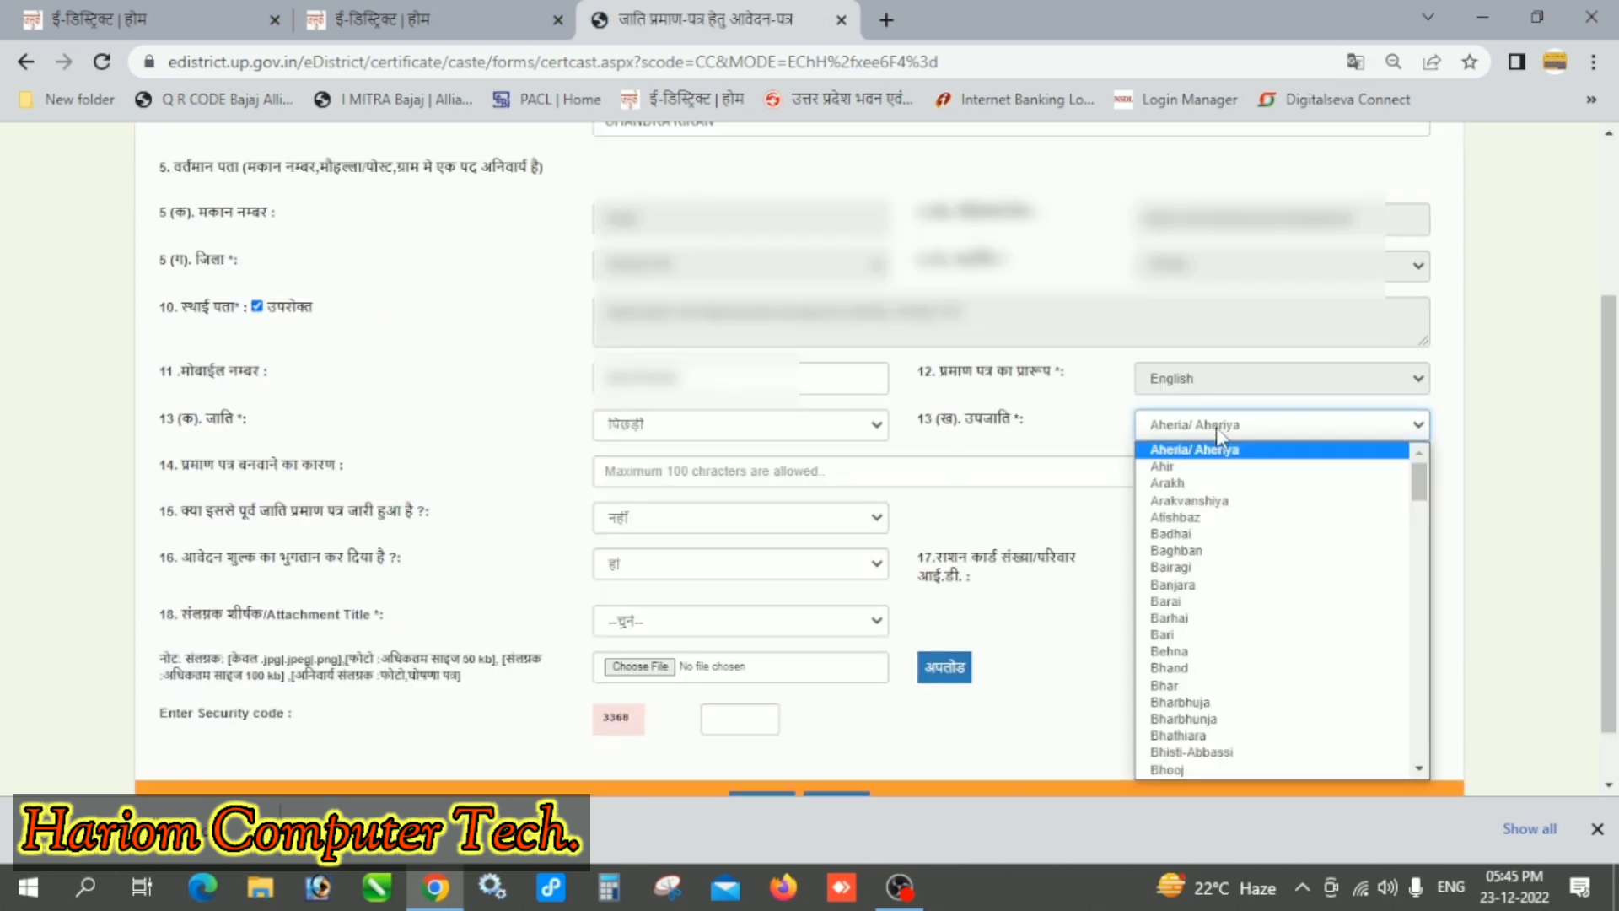
type("kachhi")
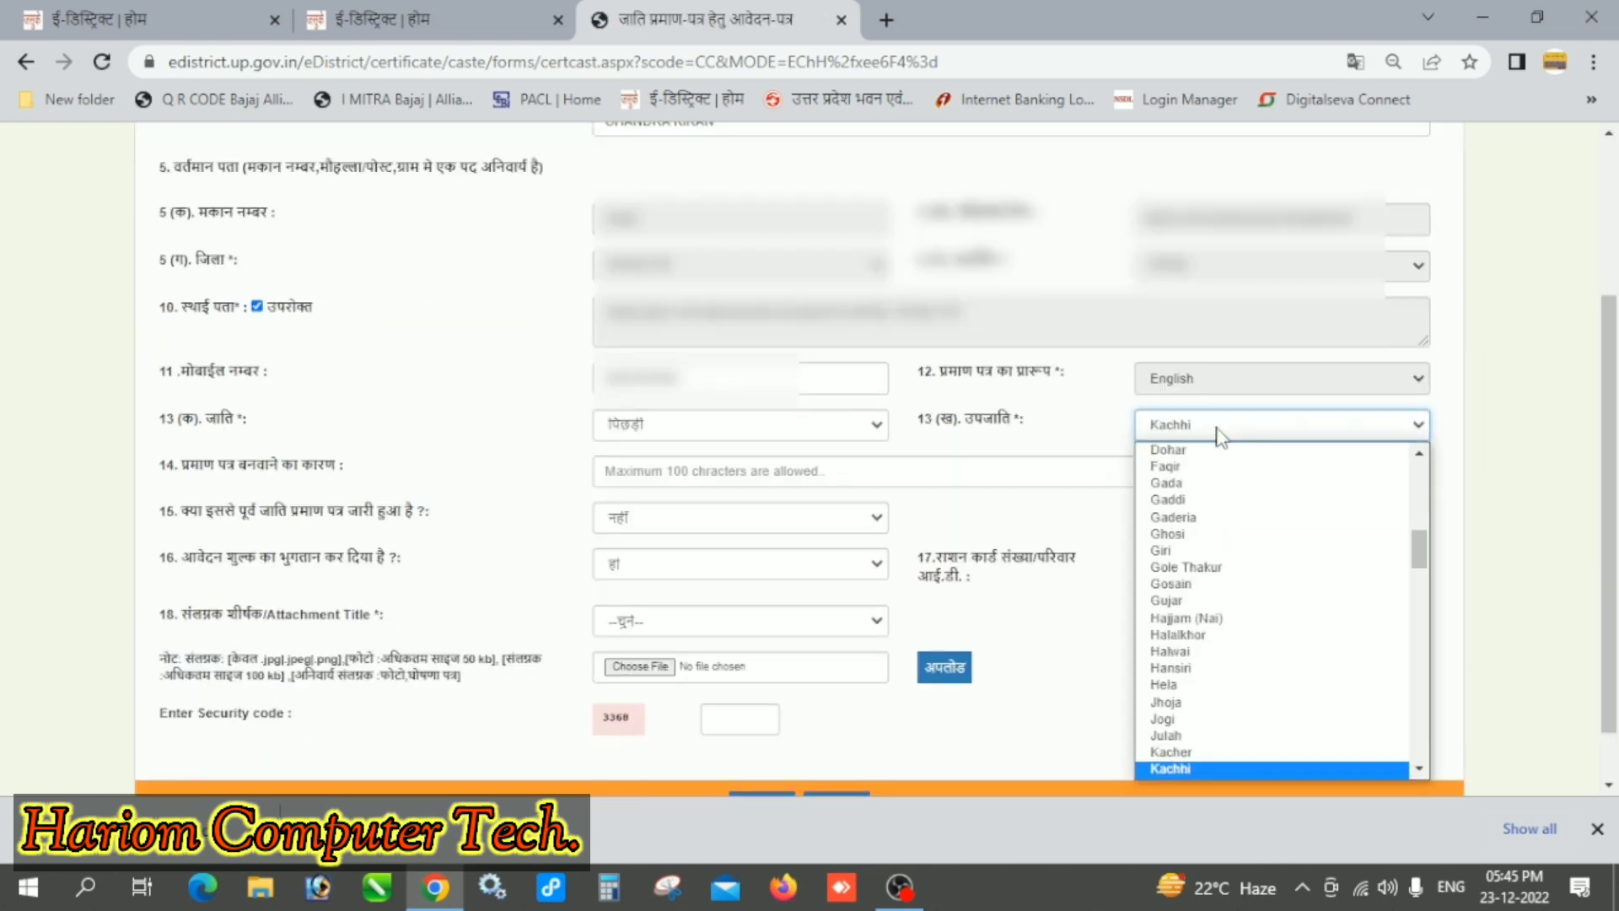
key("Return")
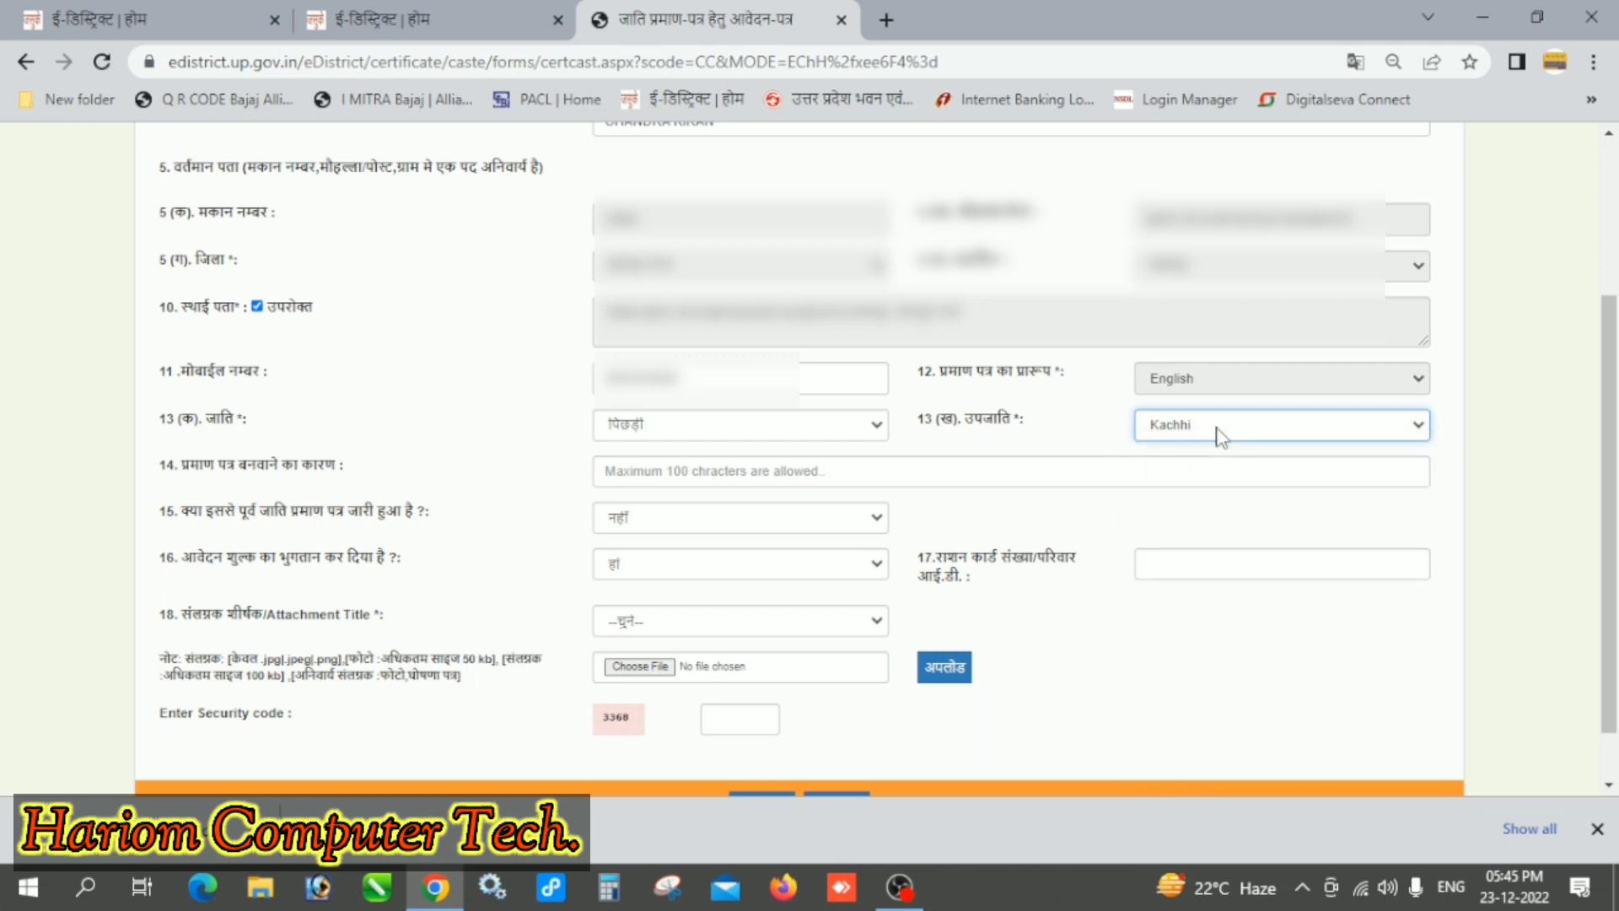
left_click(690, 468)
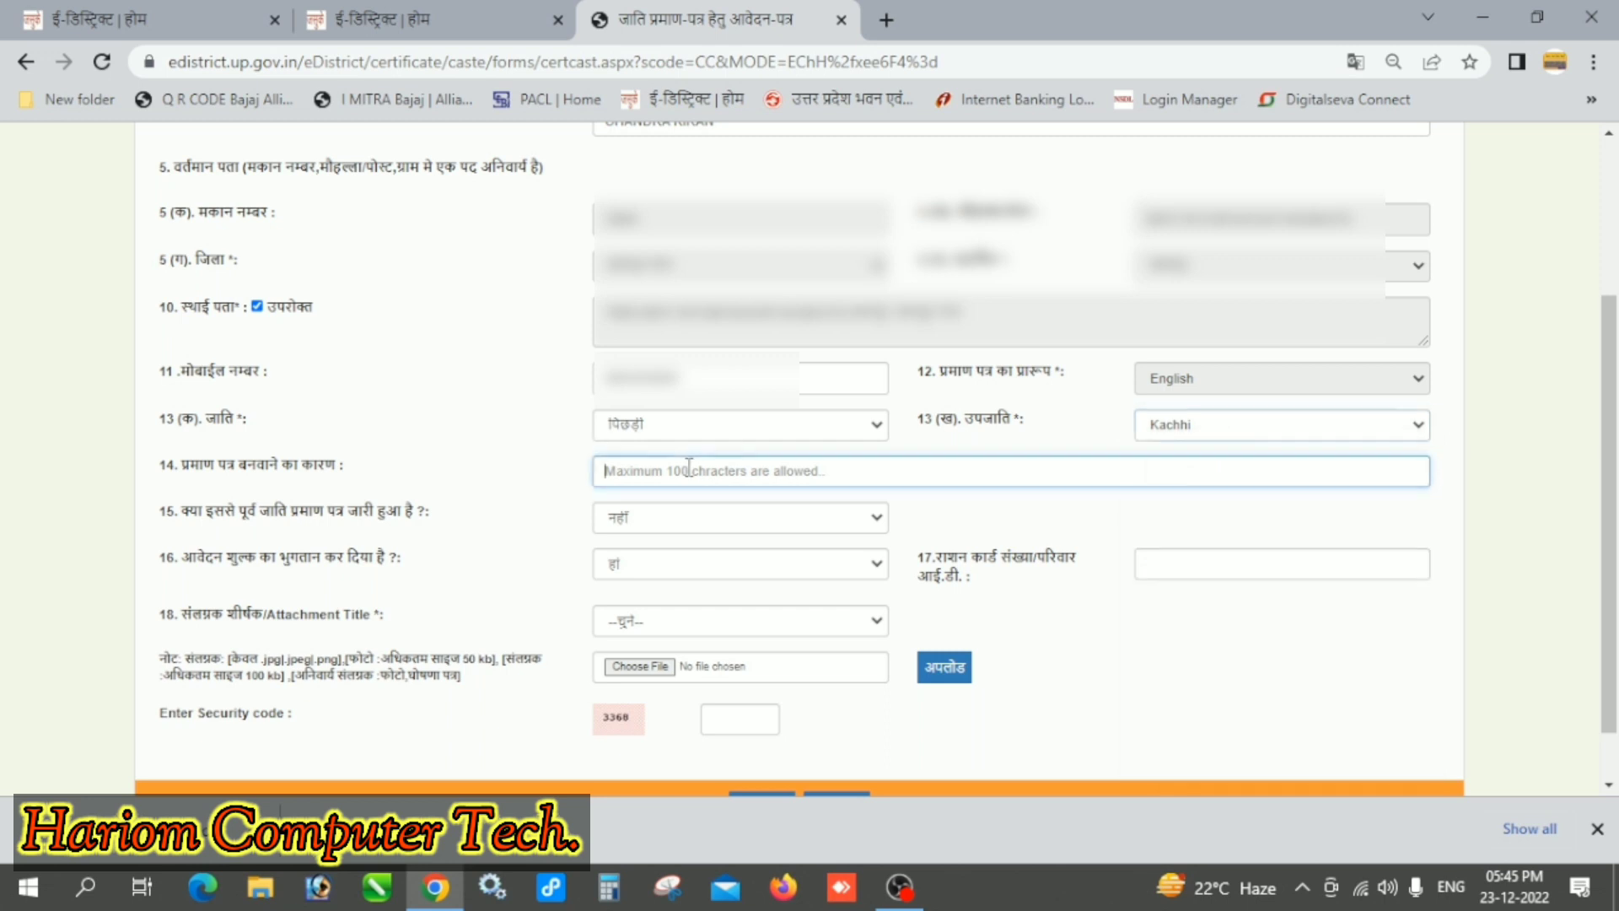
type("ONLINE")
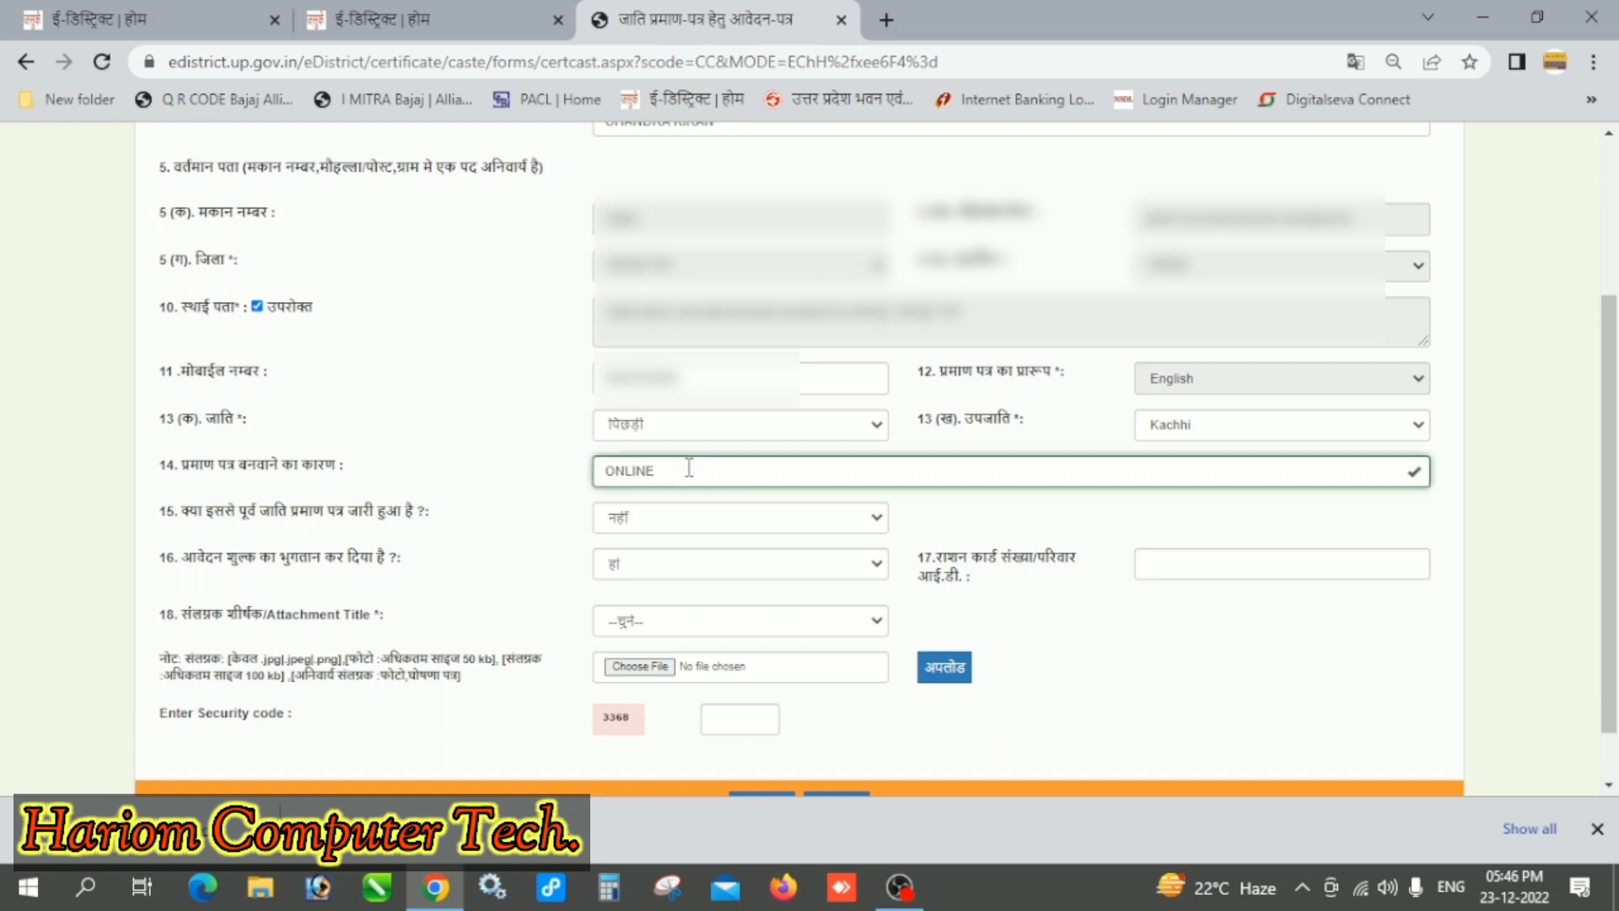
type(" FORM BHARNE KE LIYE")
Step: Mark a previous certificate as हां, enter its number, and keep fee paid as हां
left_click(709, 517)
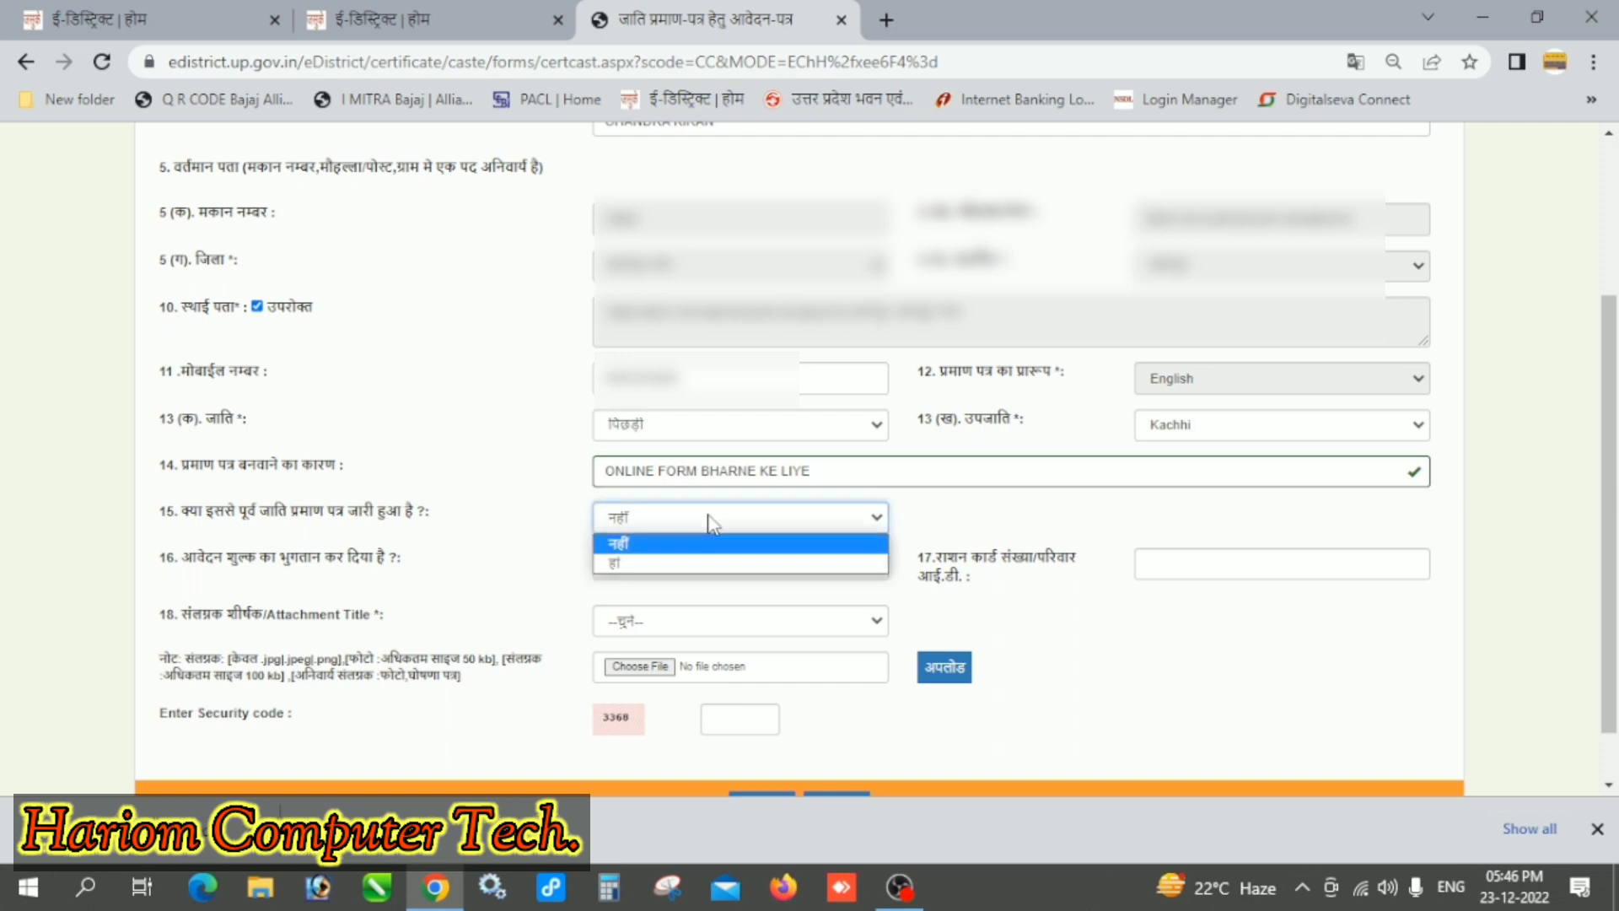
left_click(659, 563)
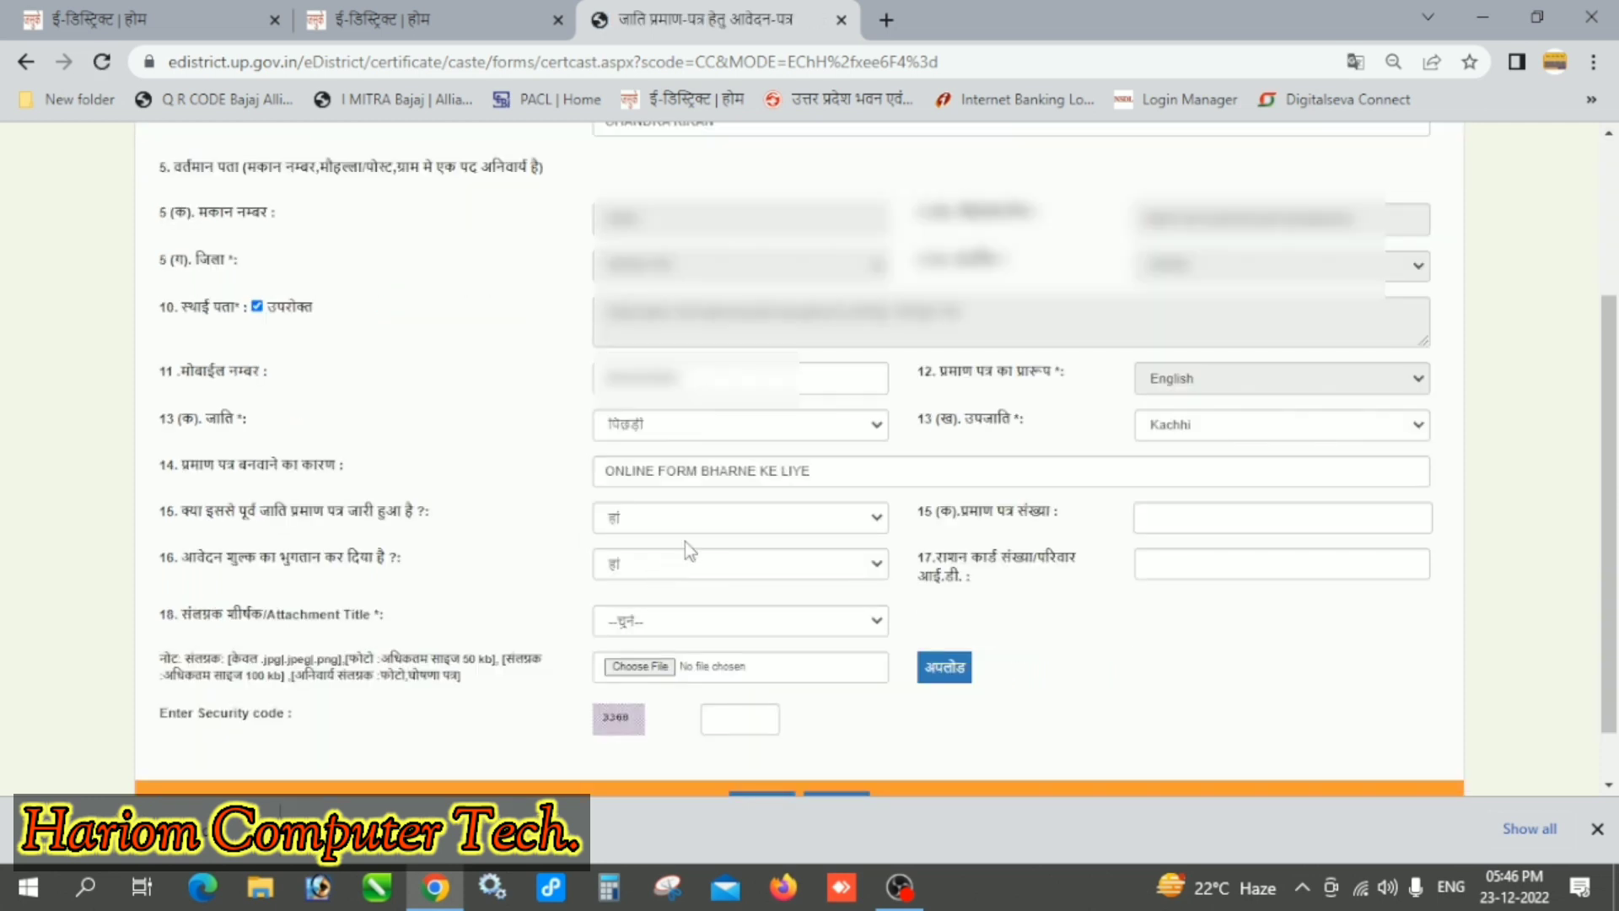
left_click(1222, 520)
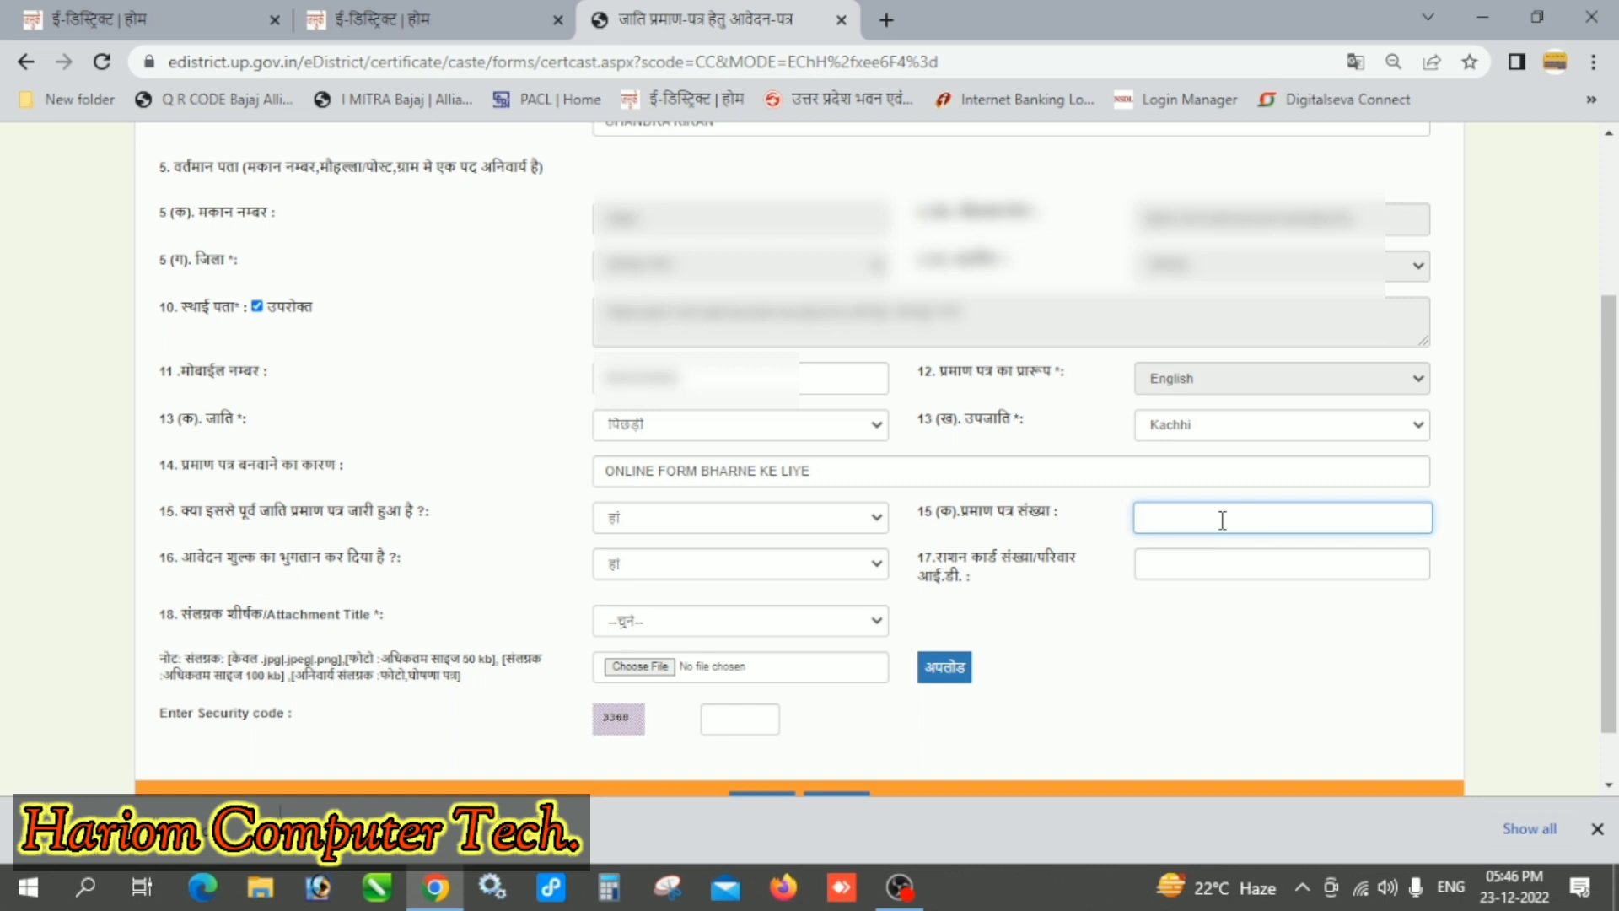
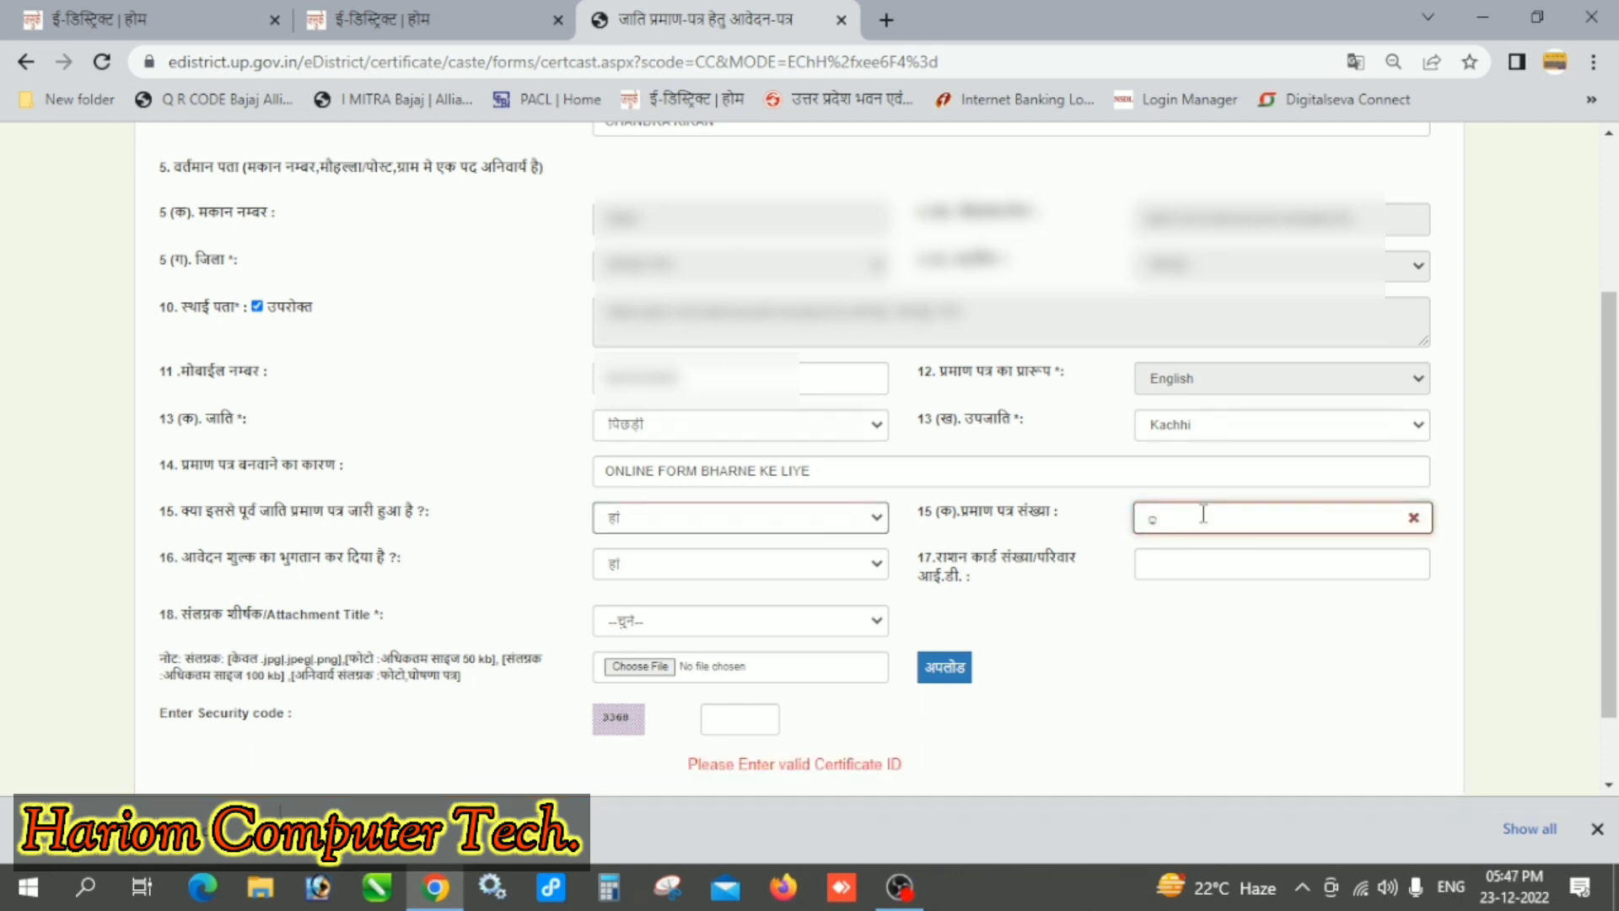
key("Delete")
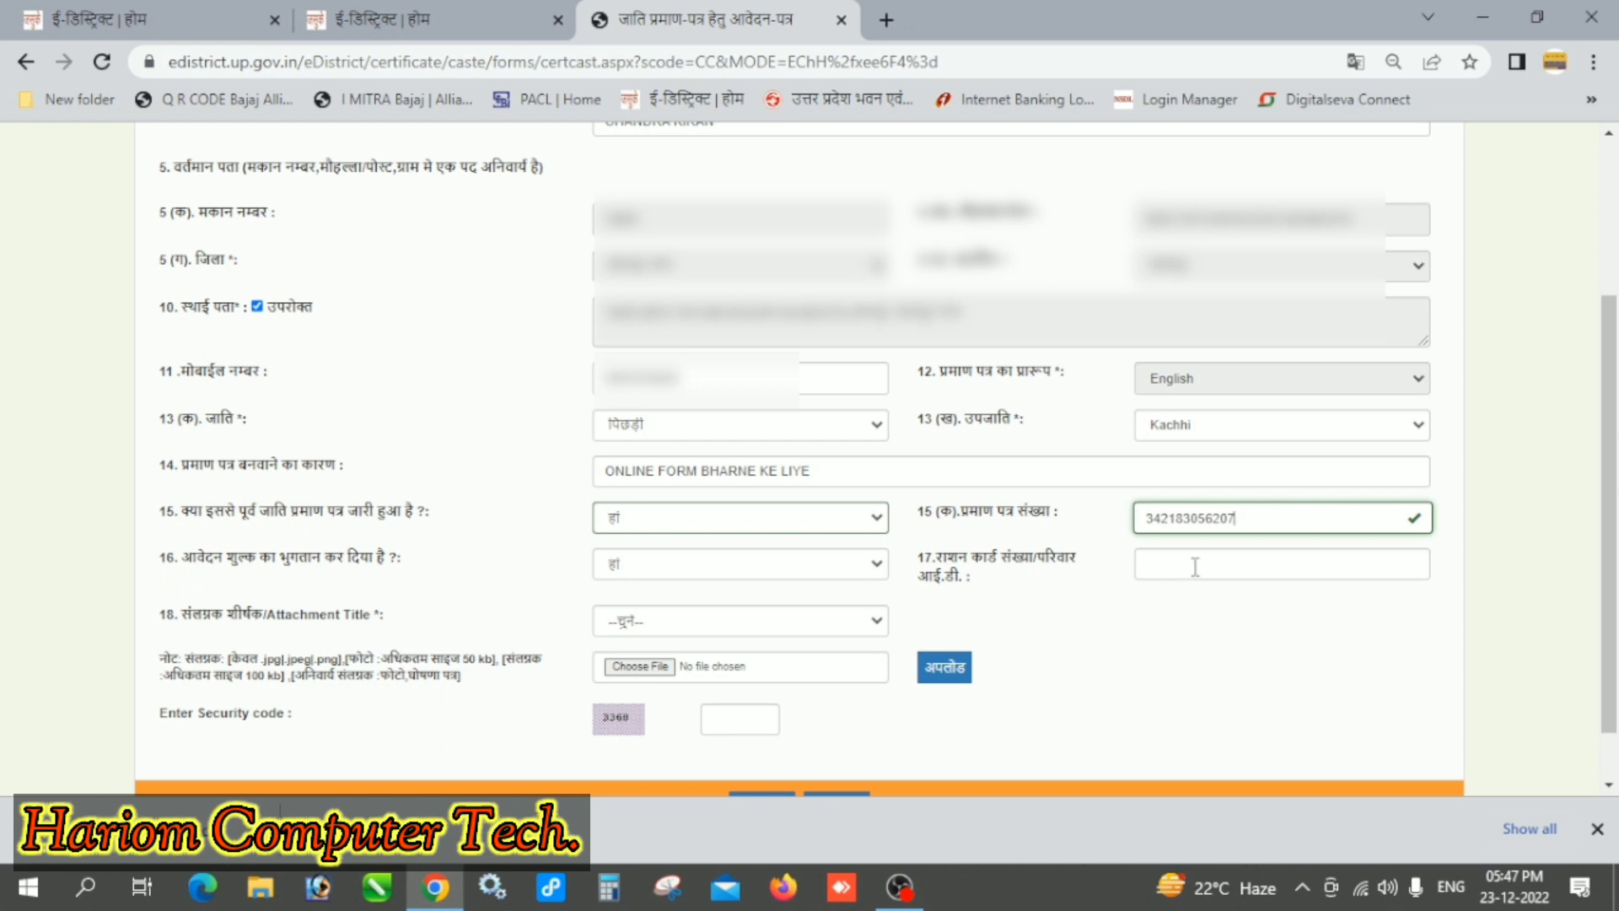
left_click(650, 559)
left_click(649, 559)
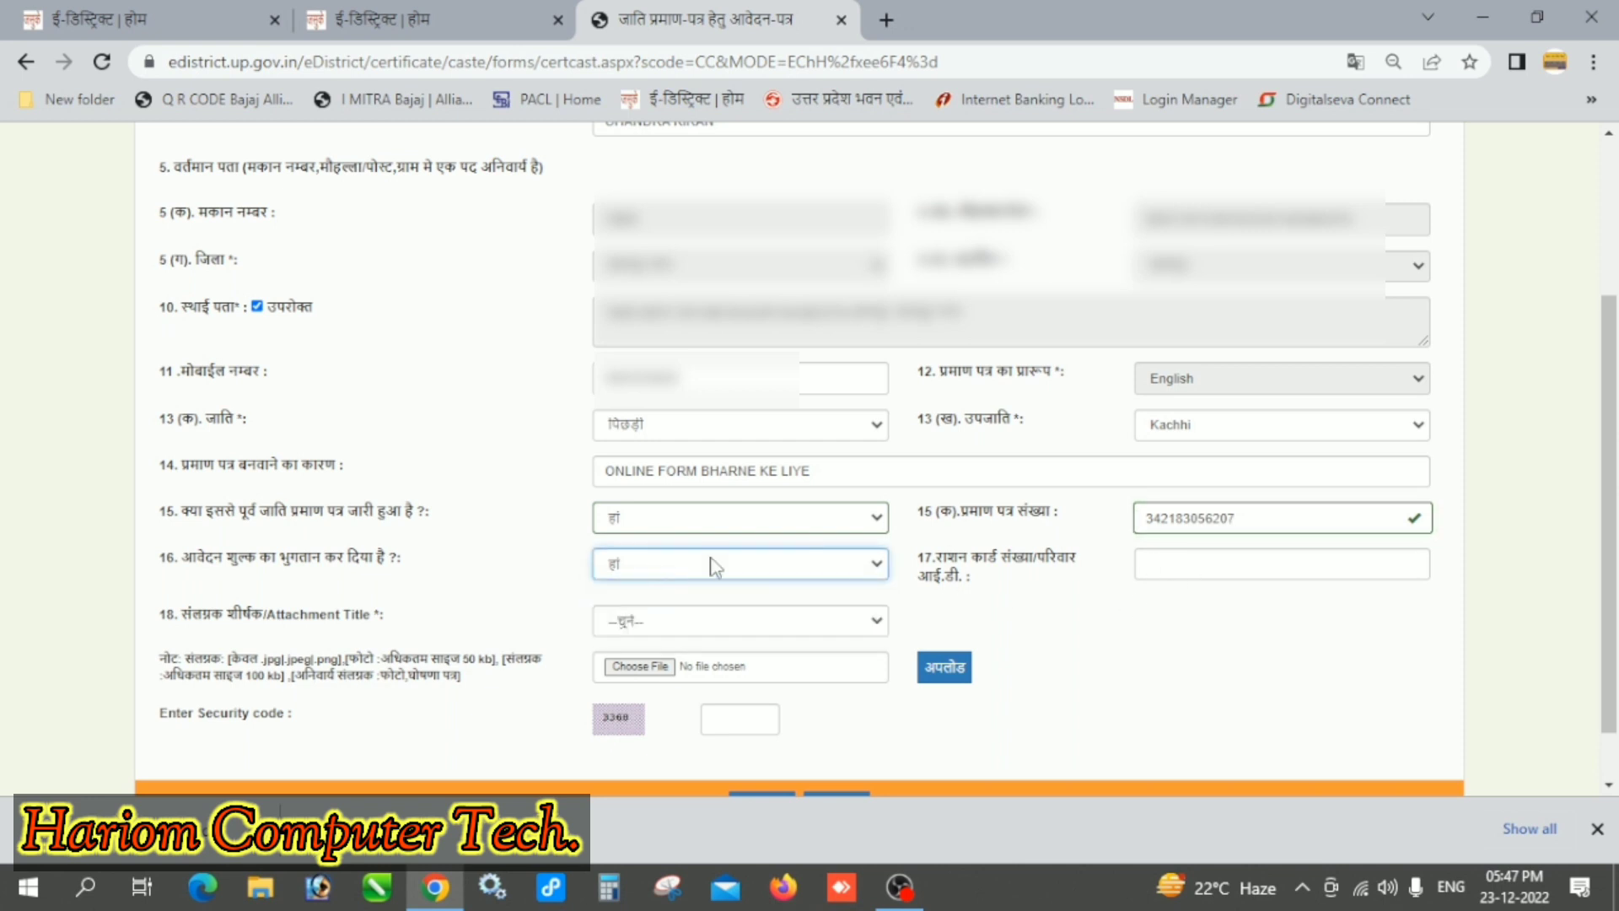
left_click(1188, 562)
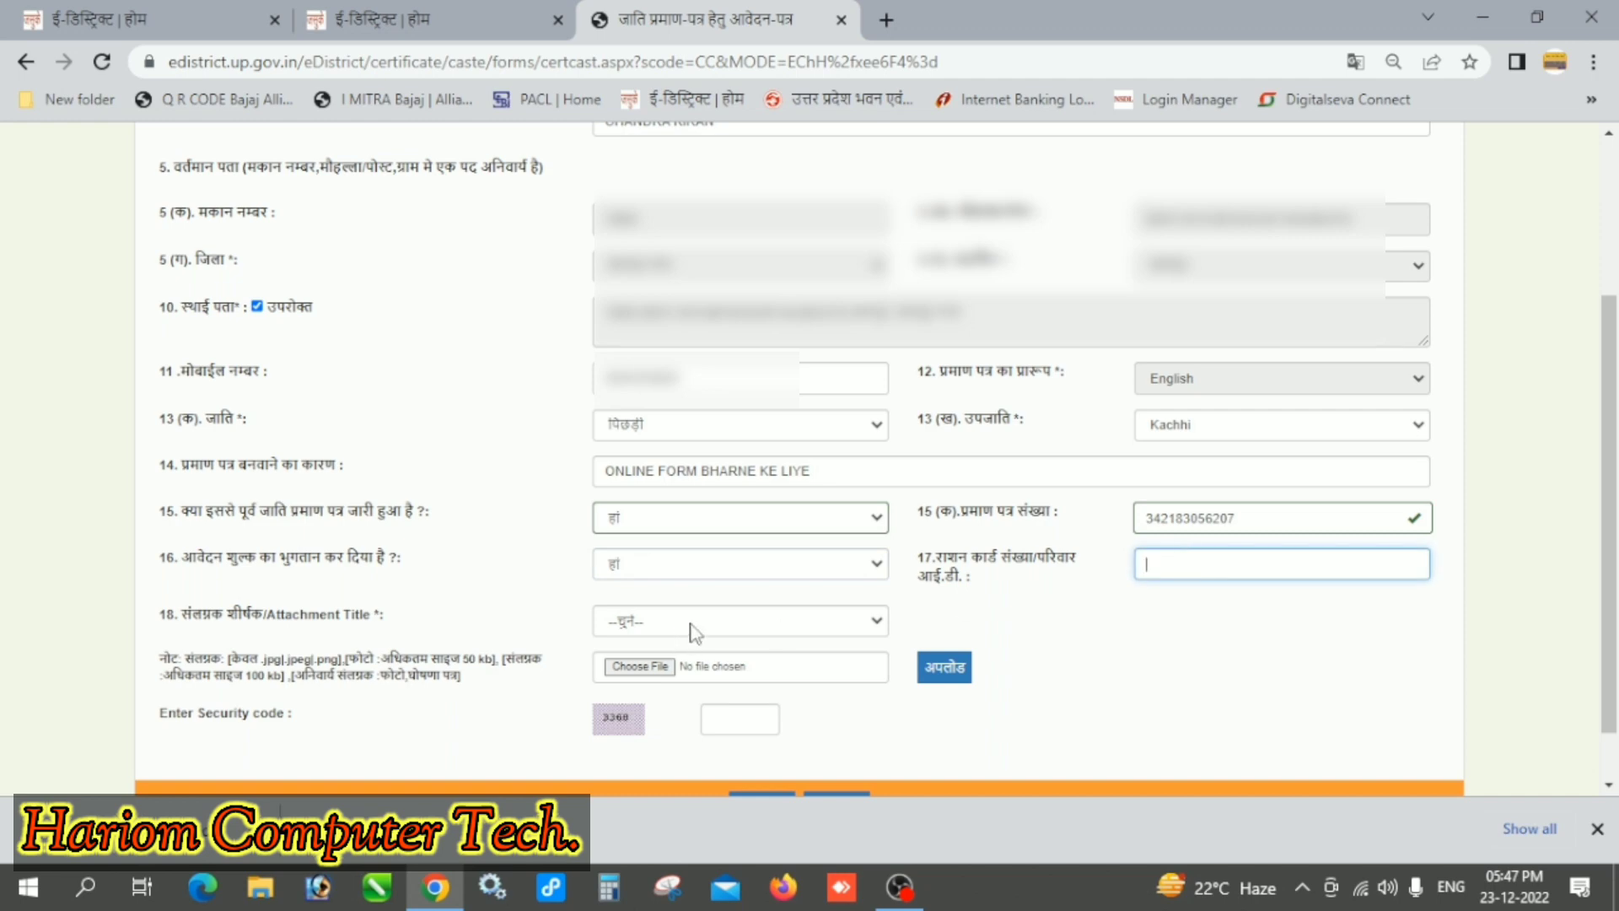
Step: Upload photo file 01 F under the attachment title फोटो
left_click(688, 629)
left_click(667, 665)
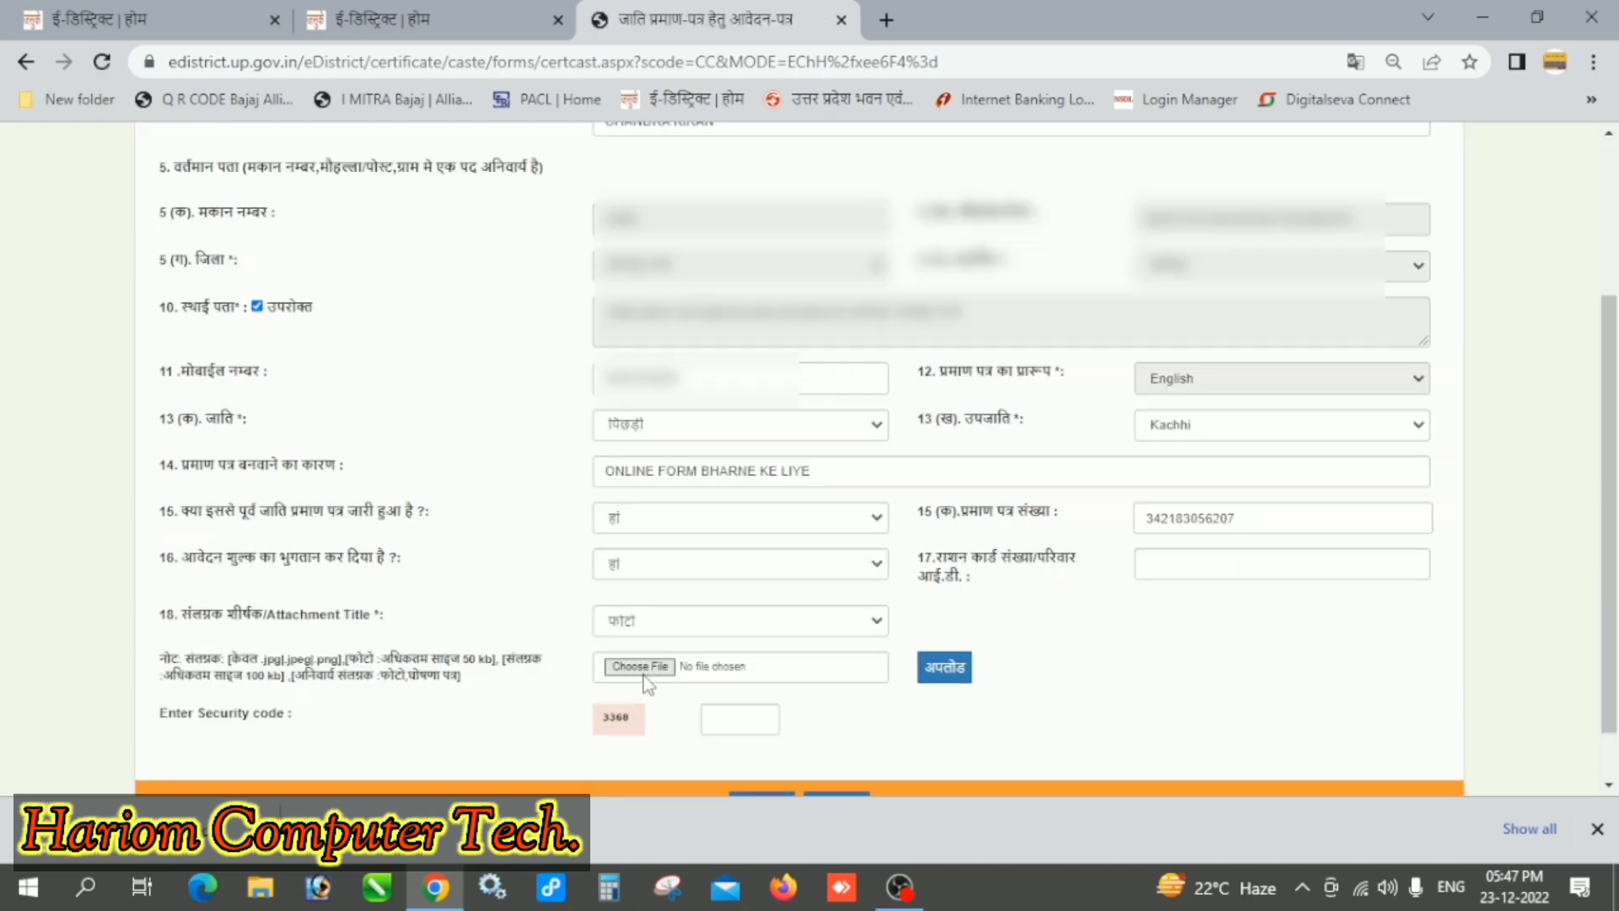
left_click(641, 666)
left_click(655, 165)
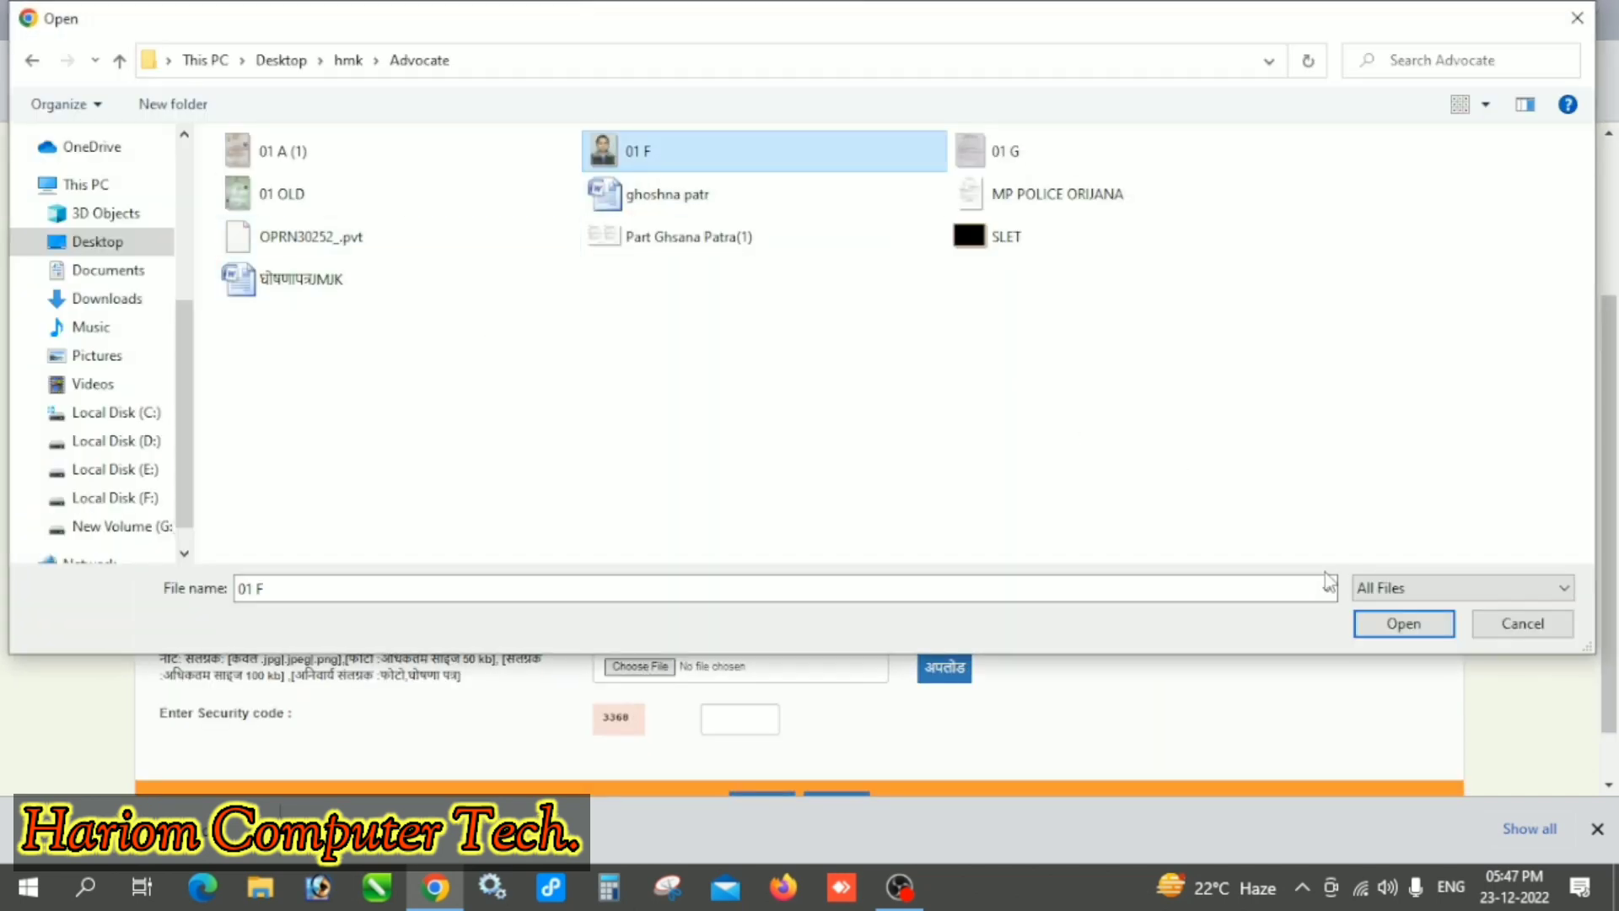
left_click(1402, 638)
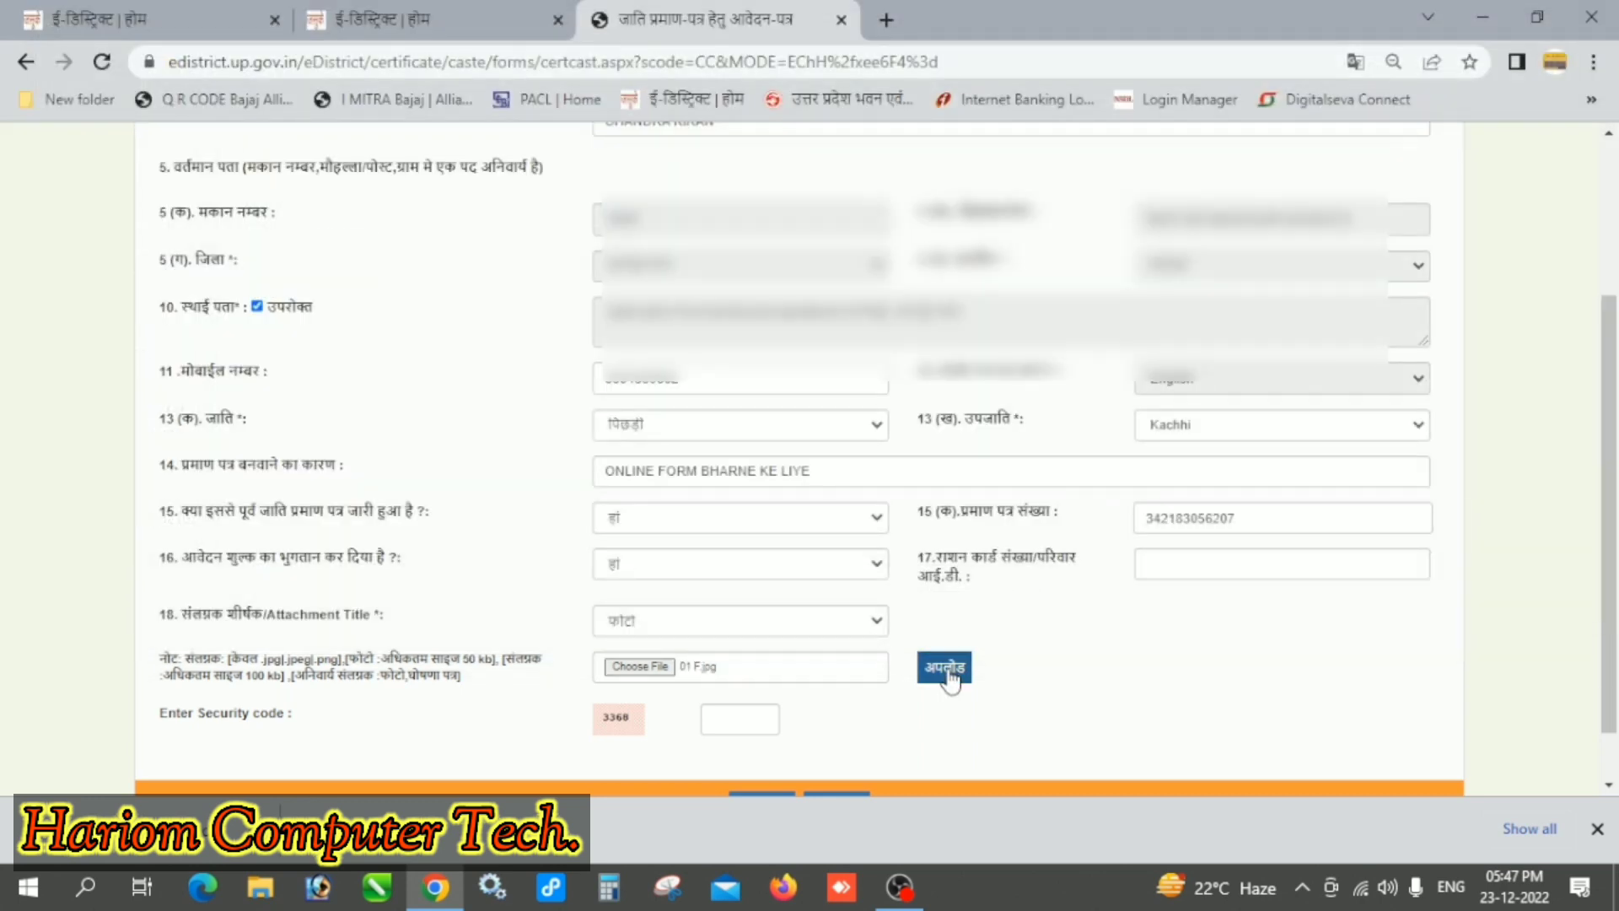
left_click(948, 672)
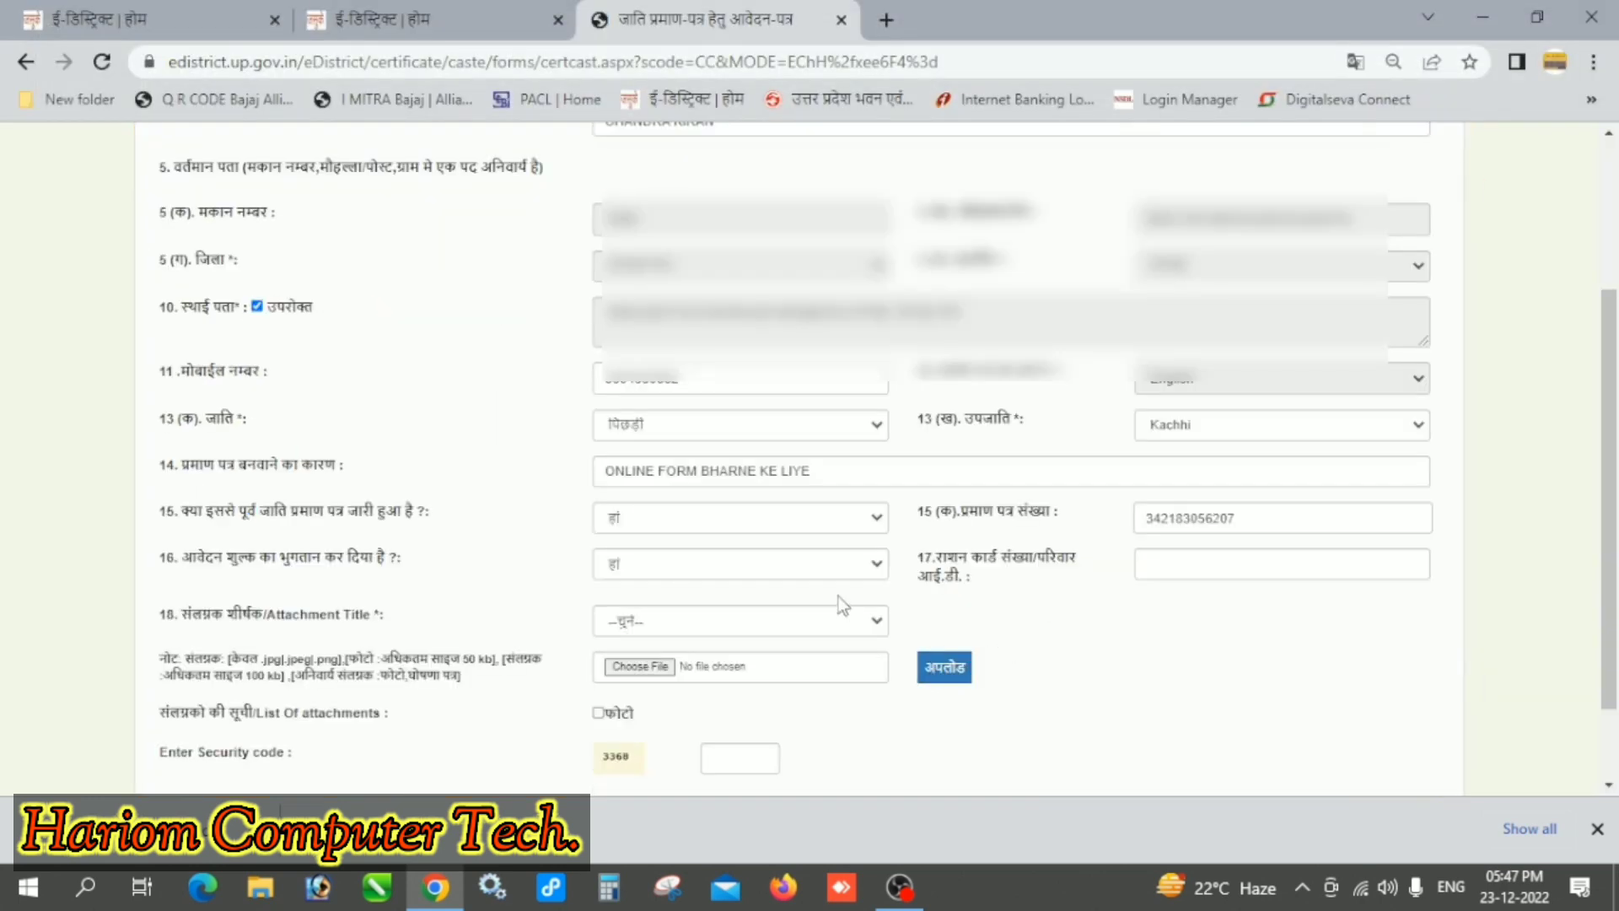
scroll(838, 596, "down", 2)
Step: Choose the other-title option and type the Hindi title -घोषणापत्र
left_click(665, 516)
left_click(641, 639)
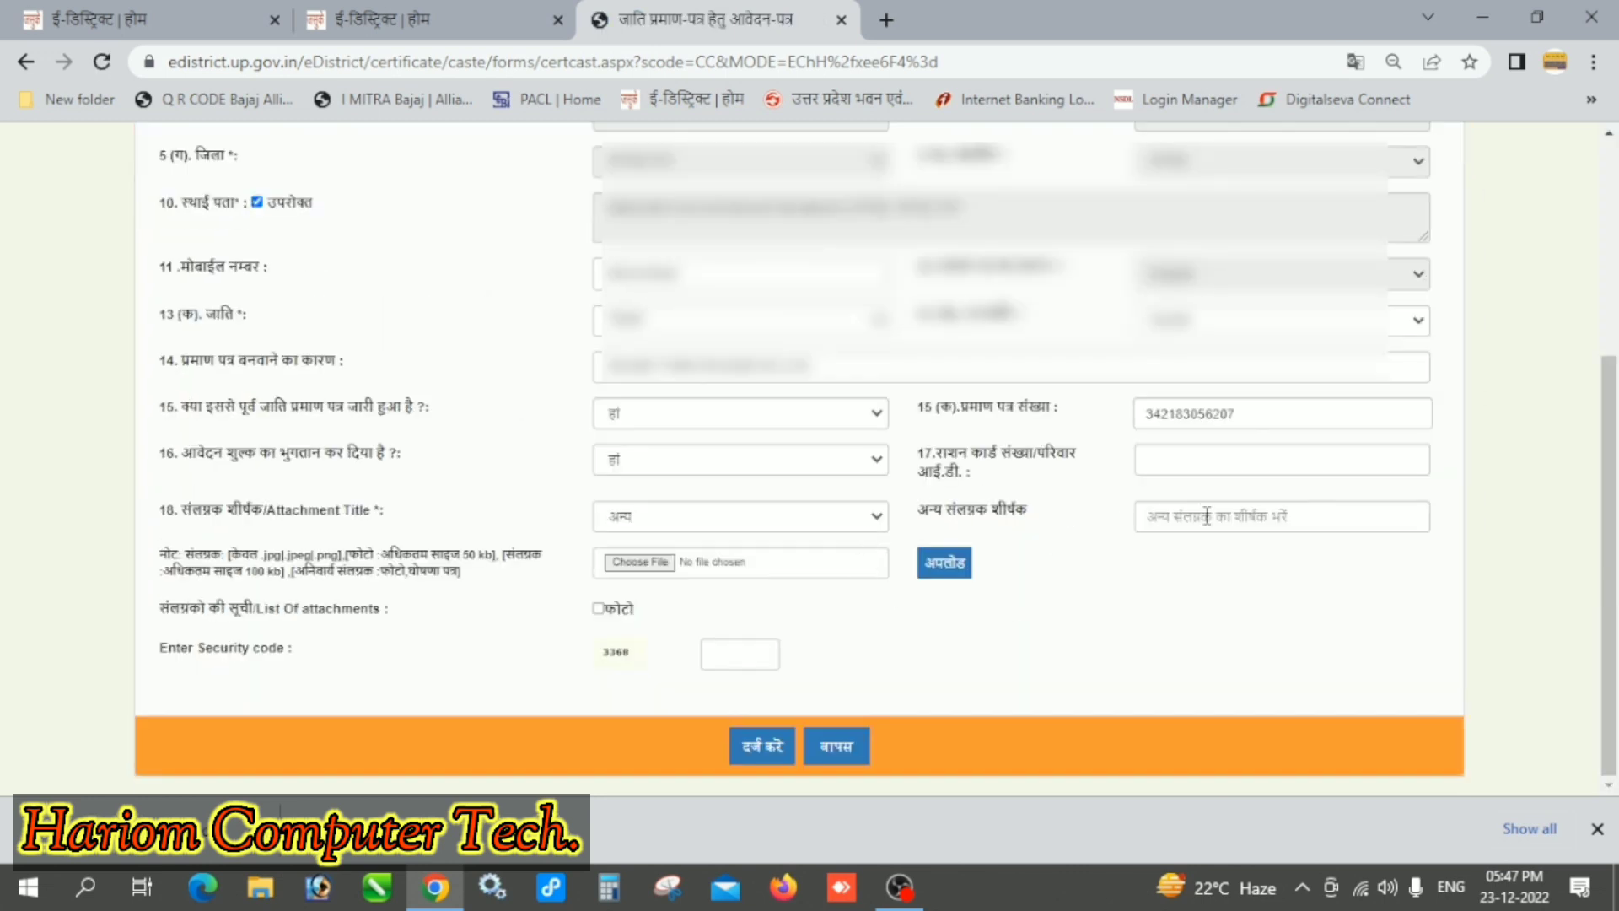
left_click(1211, 518)
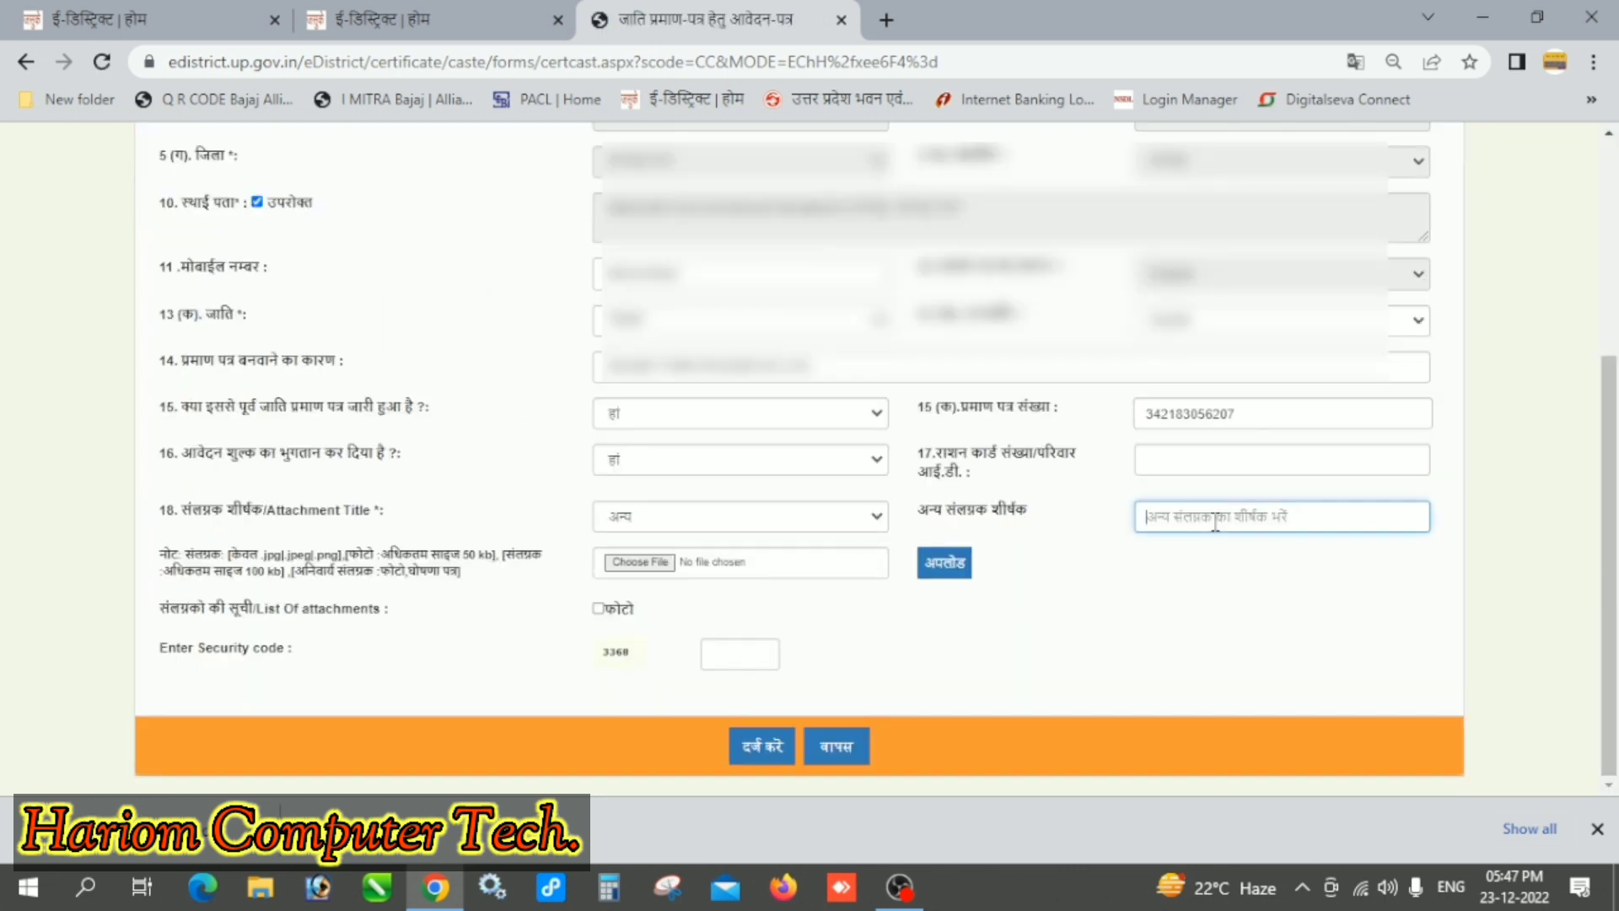
type("-")
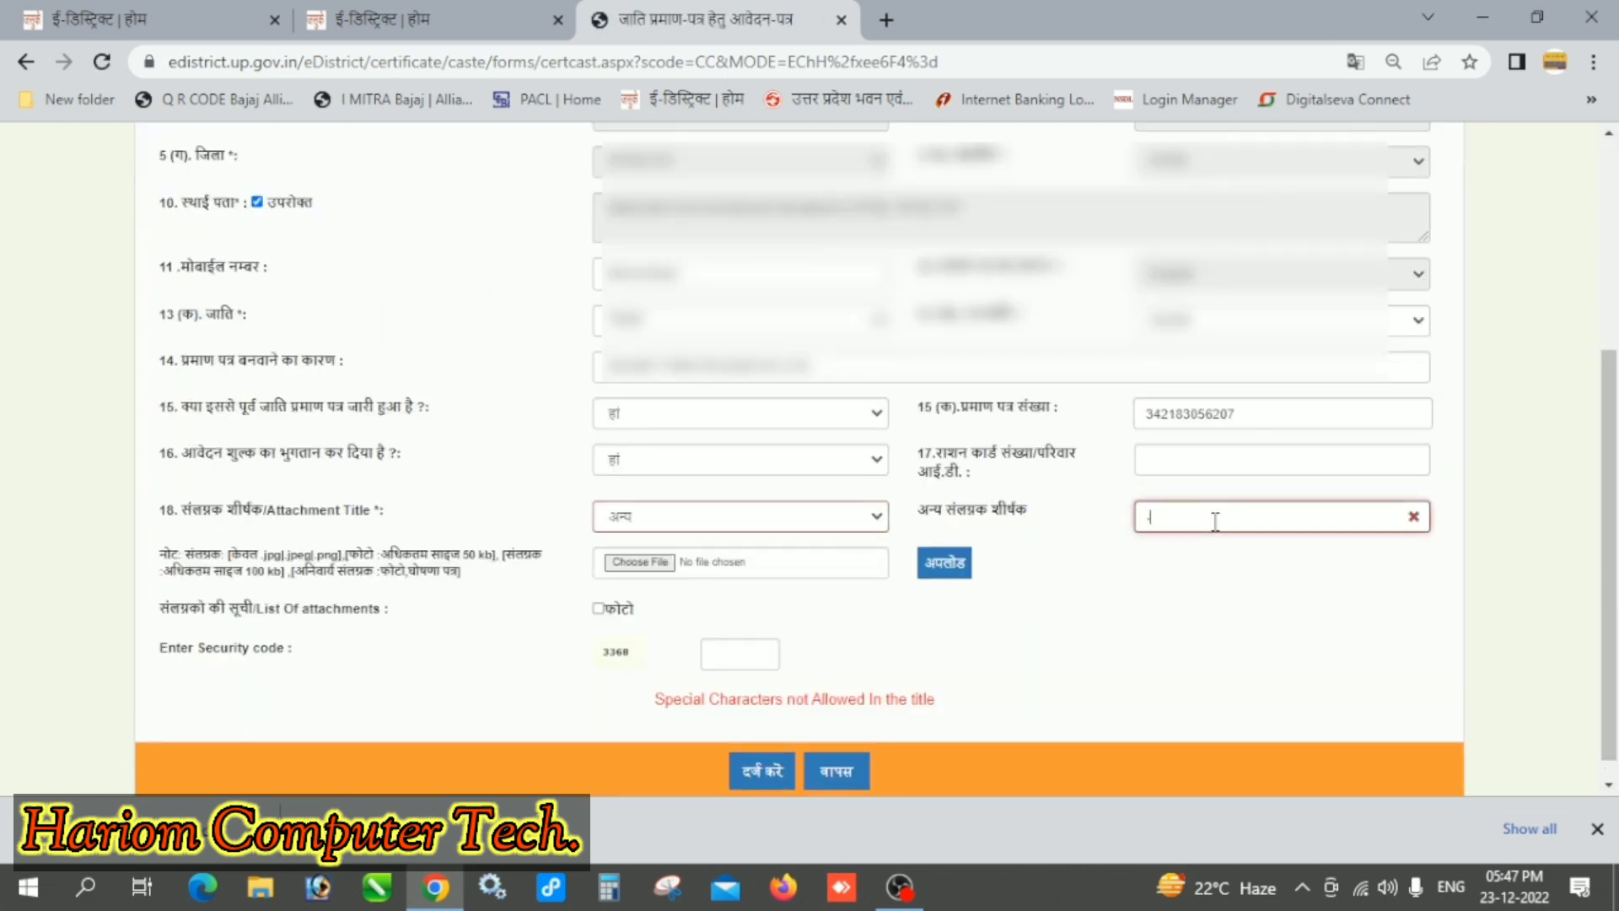
type("G")
key("BackSpace")
key("super+space")
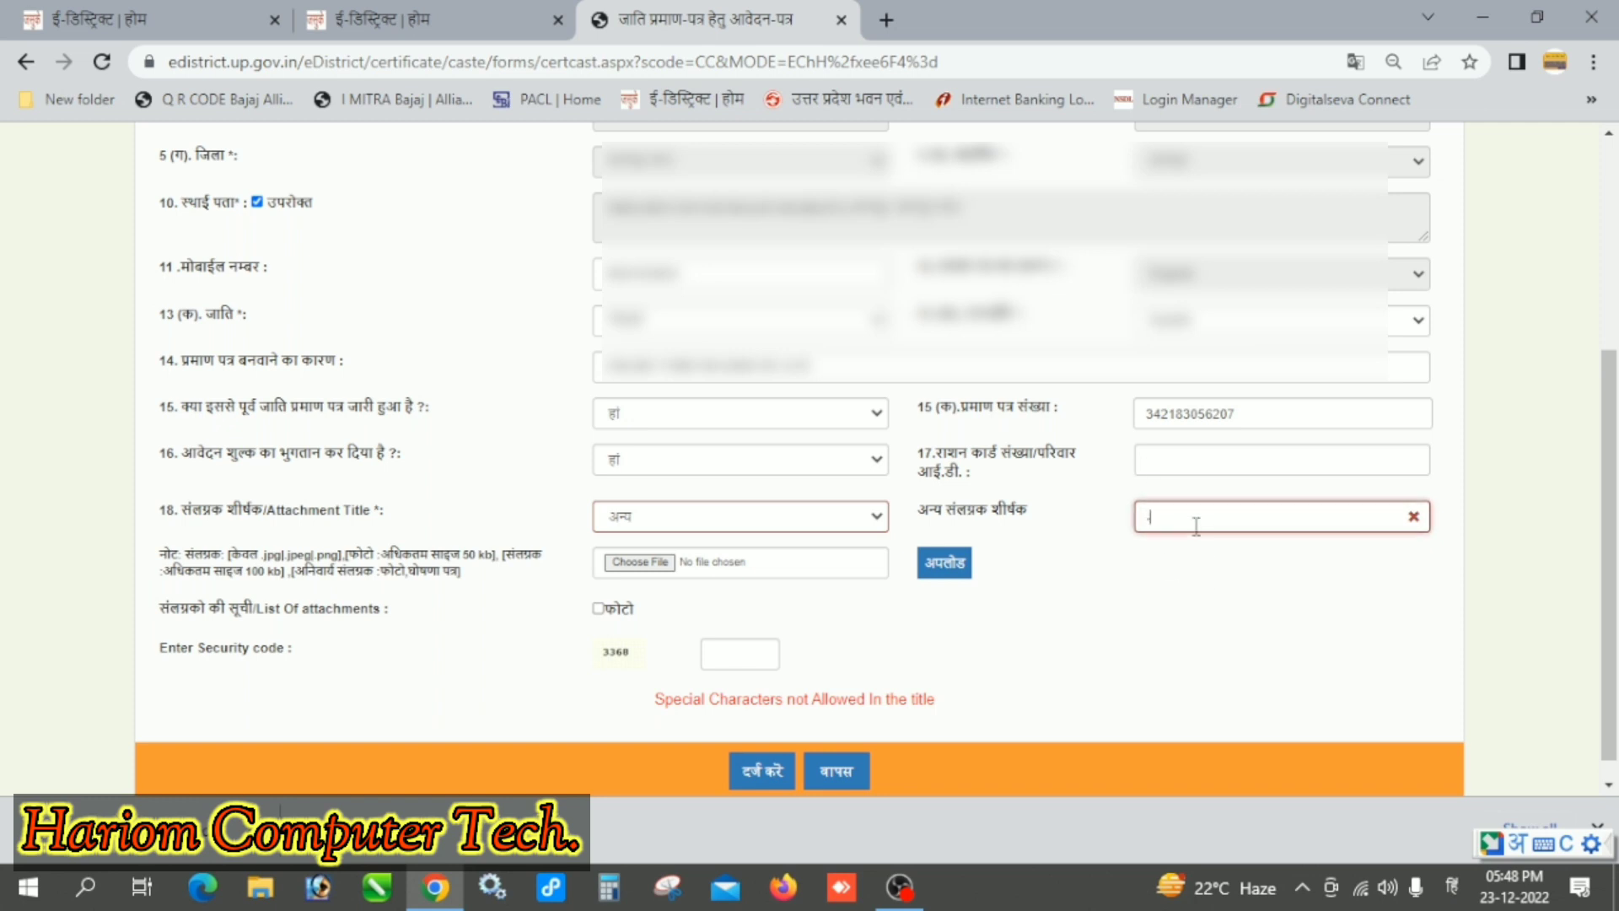
type("घोषणा")
key("BackSpace")
key("BackSpace")
key("BackSpace")
key("BackSpace")
key("BackSpace")
key("BackSpace")
type("GHOSHNA")
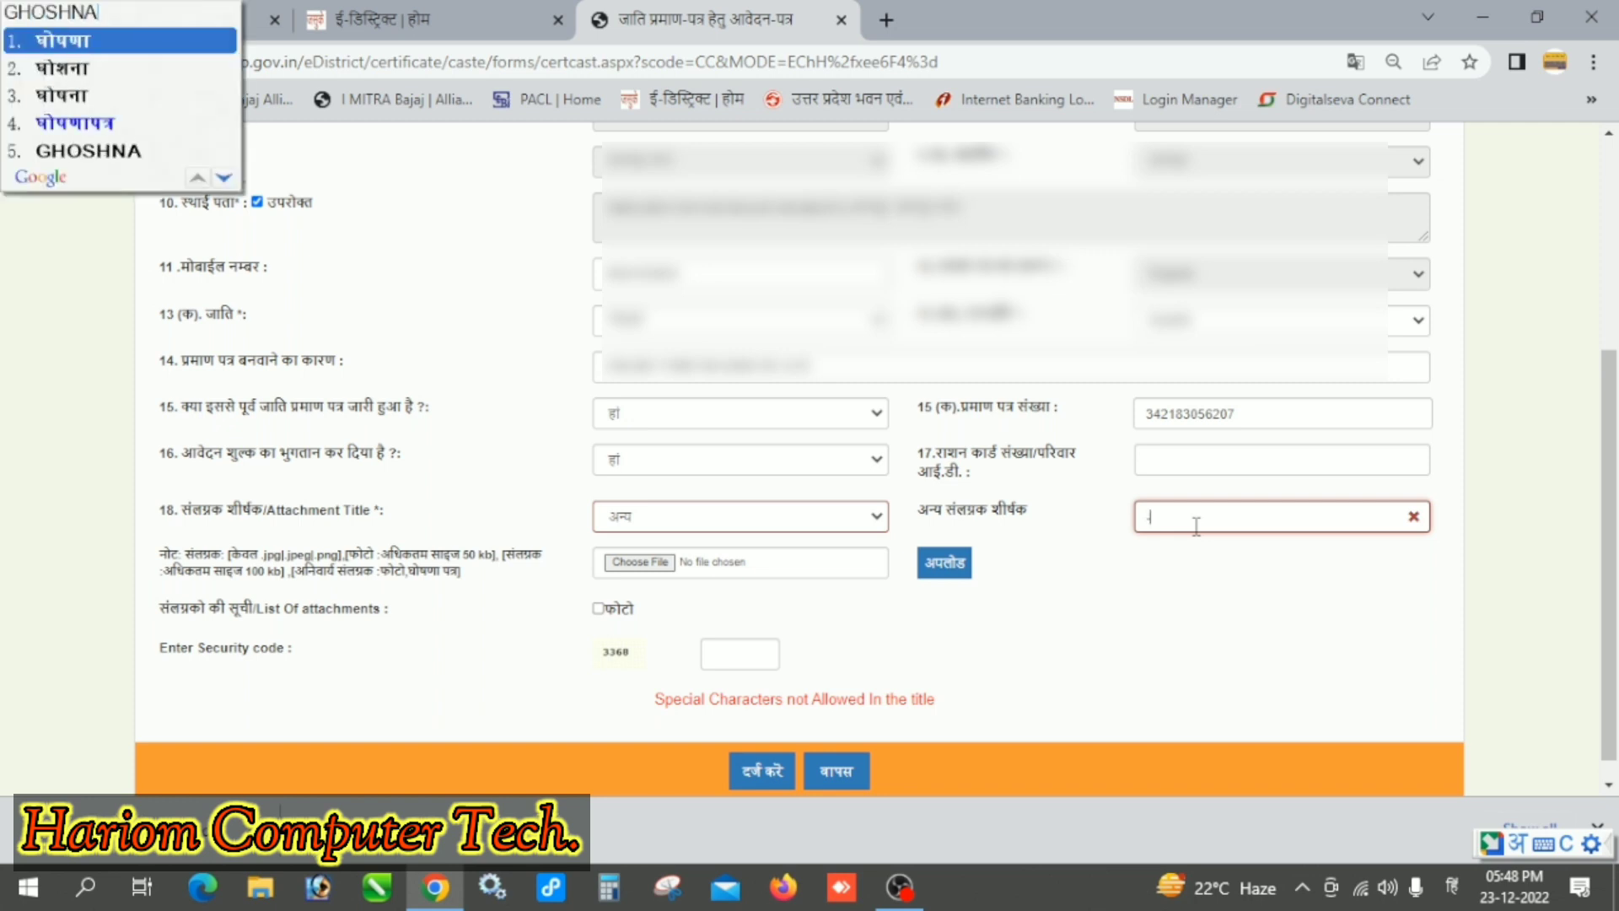
key("space")
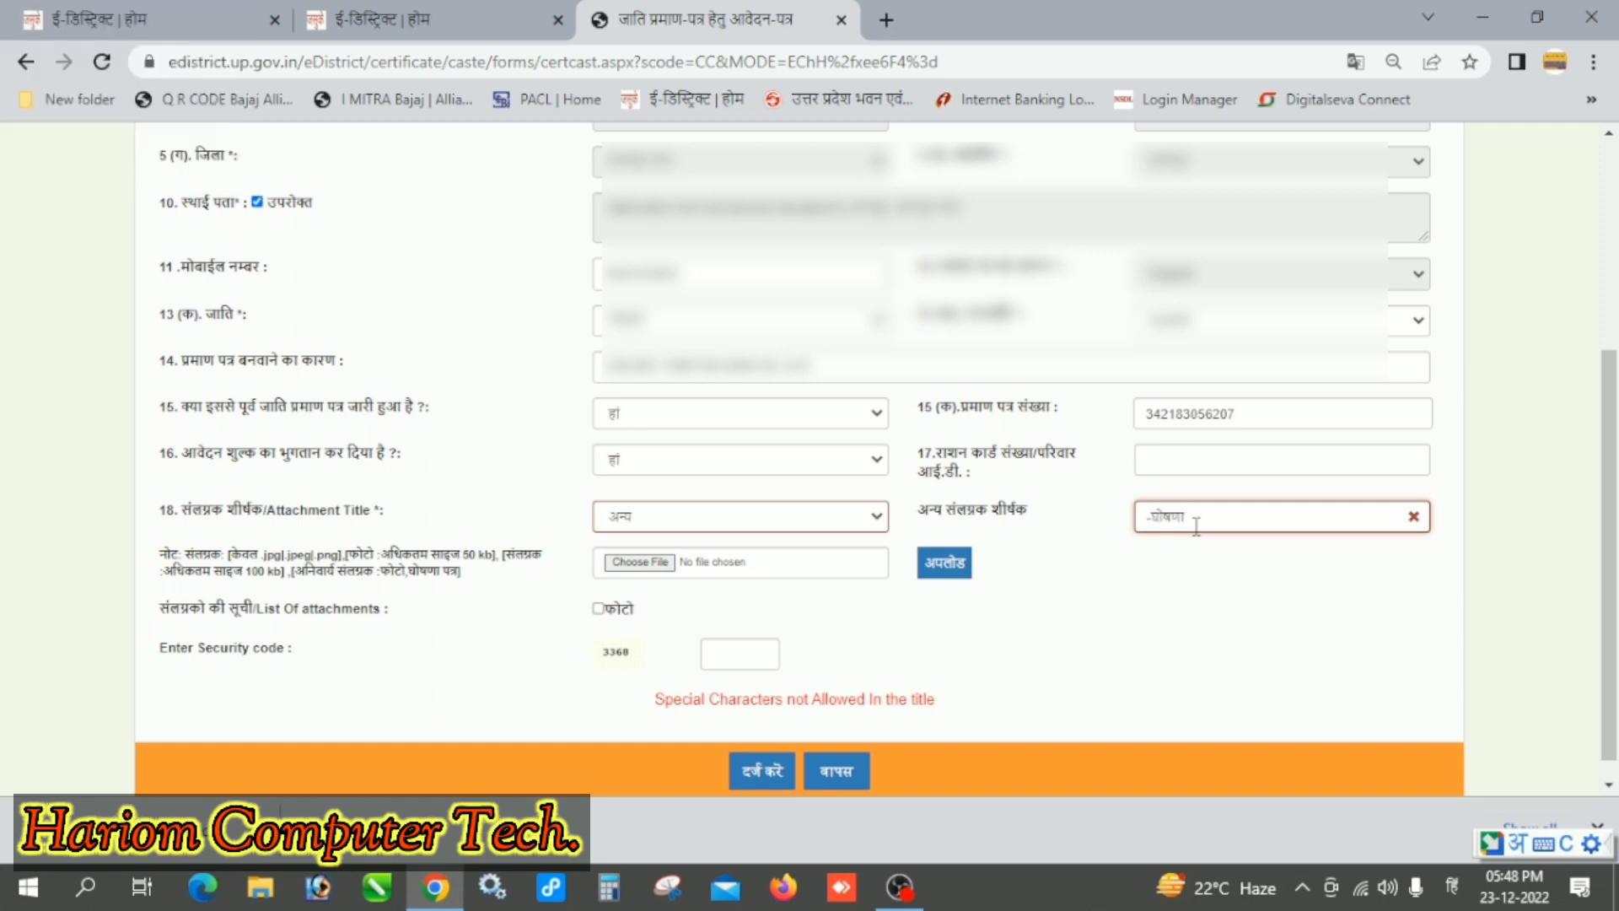
type("PATR")
key("space")
Step: Upload file 01 G as the -घोषणापत्र attachment
left_click(641, 562)
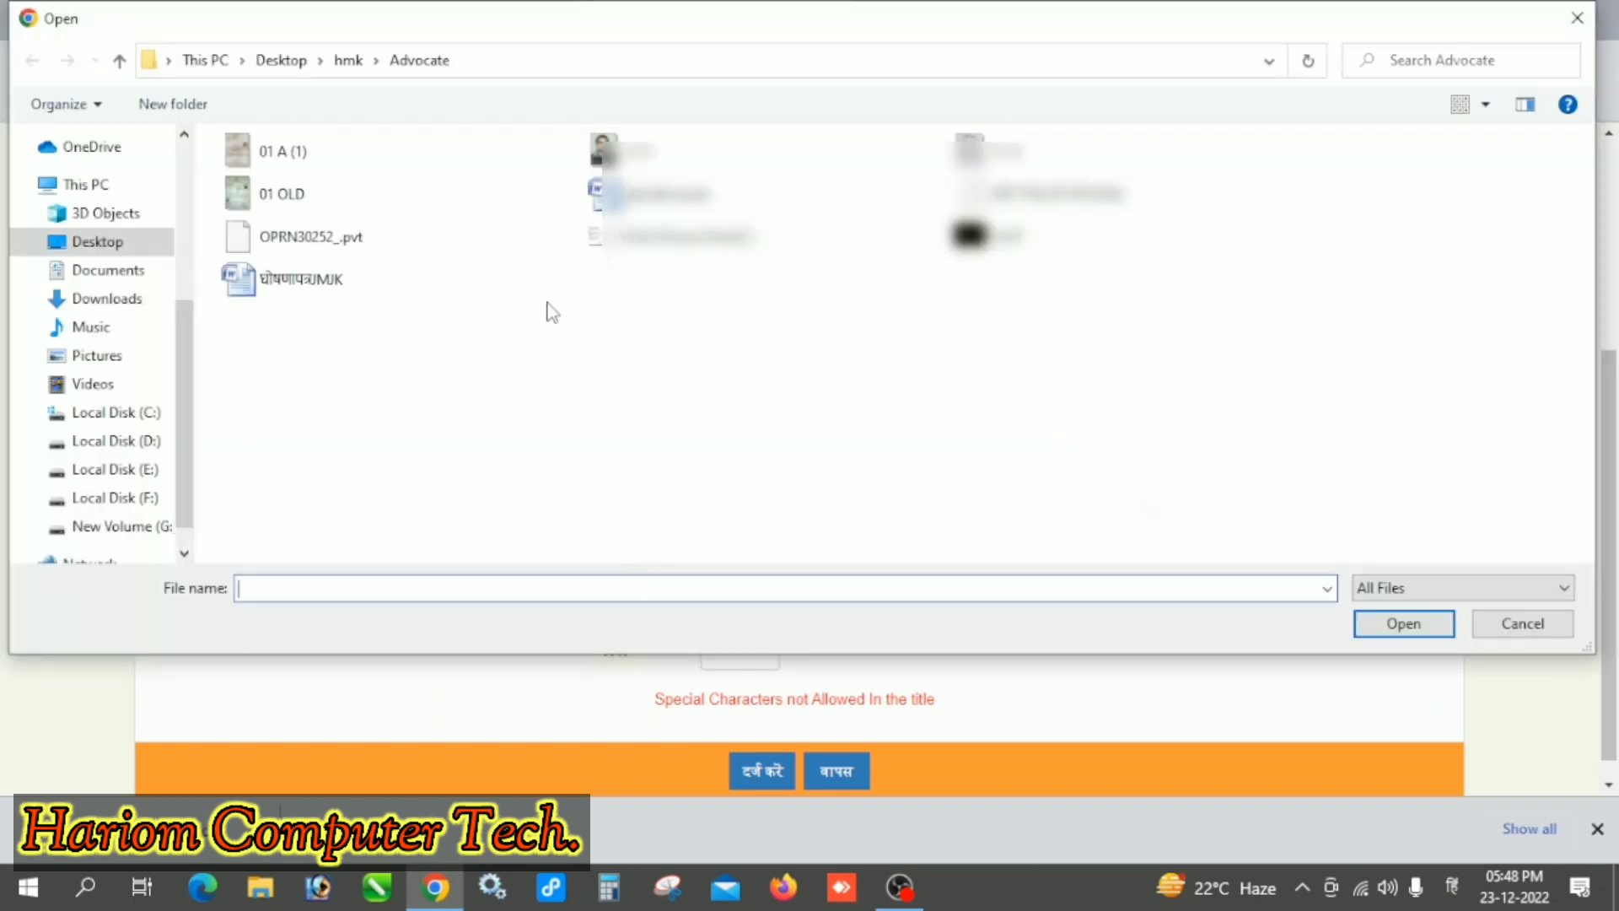
left_click(1080, 151)
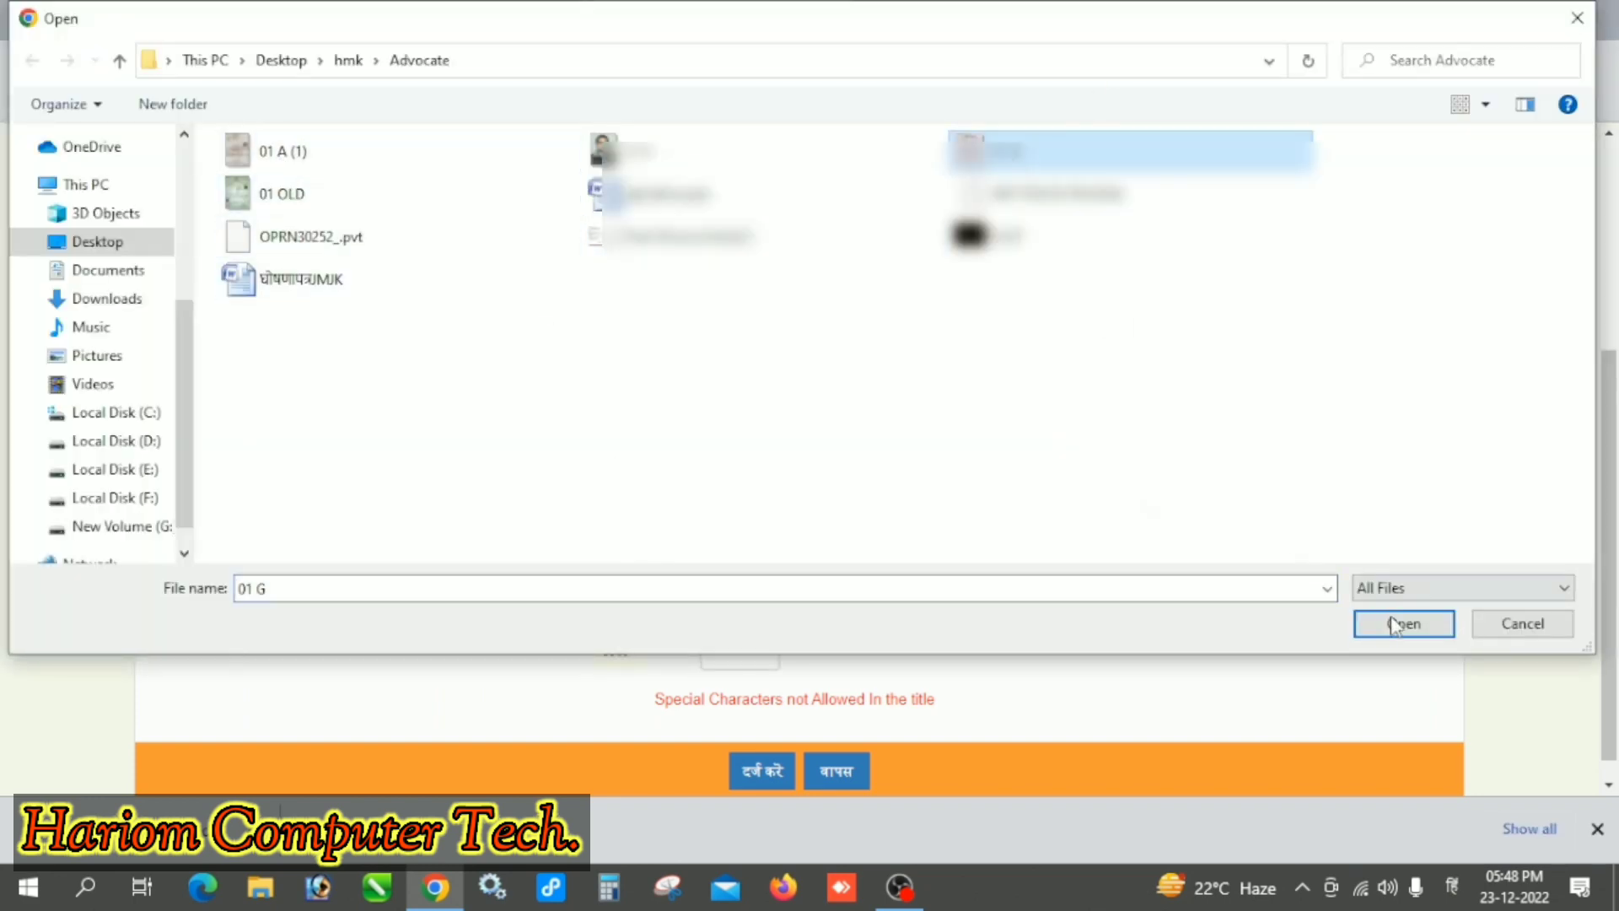
left_click(1399, 624)
left_click(944, 563)
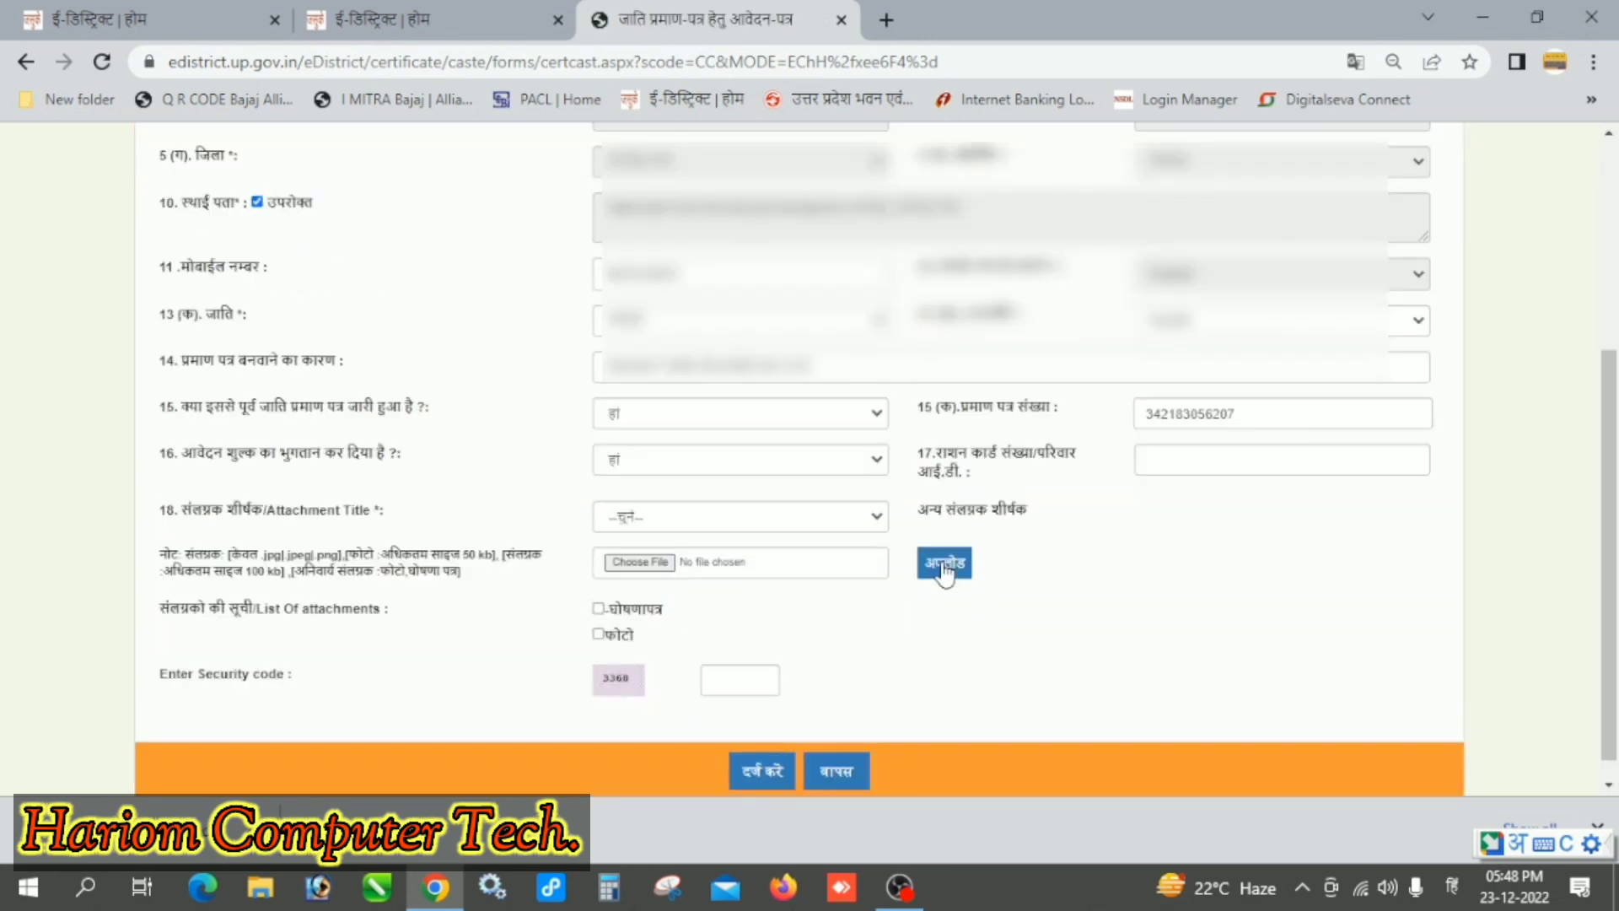
Step: Choose the other-title option and type the Hindi title -आधारकार्ड
left_click(668, 518)
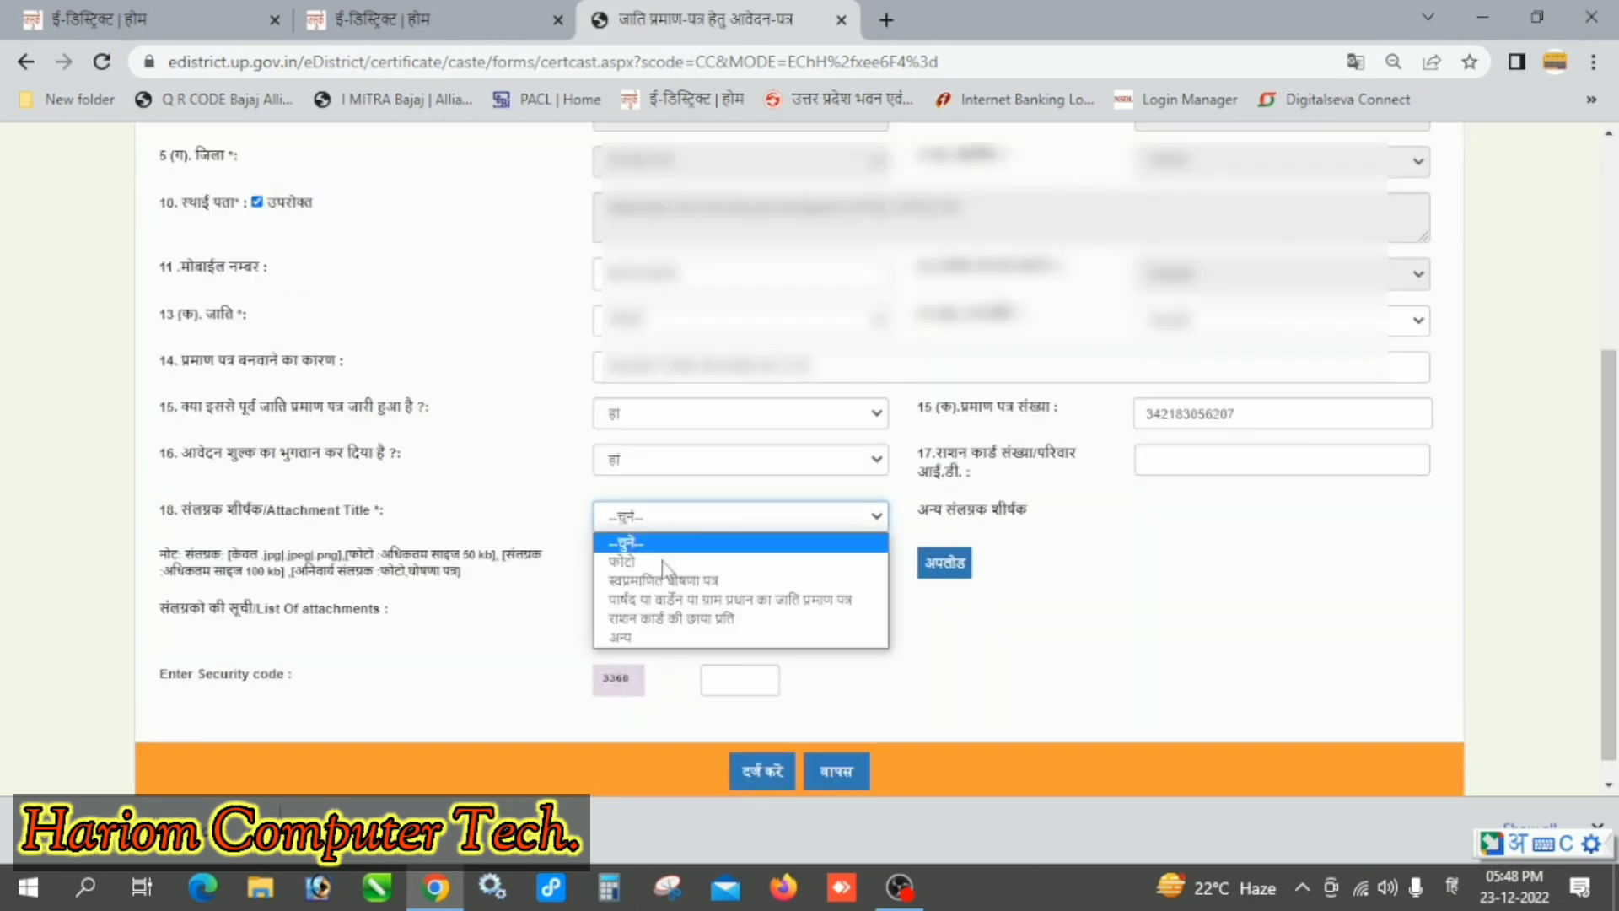
left_click(647, 646)
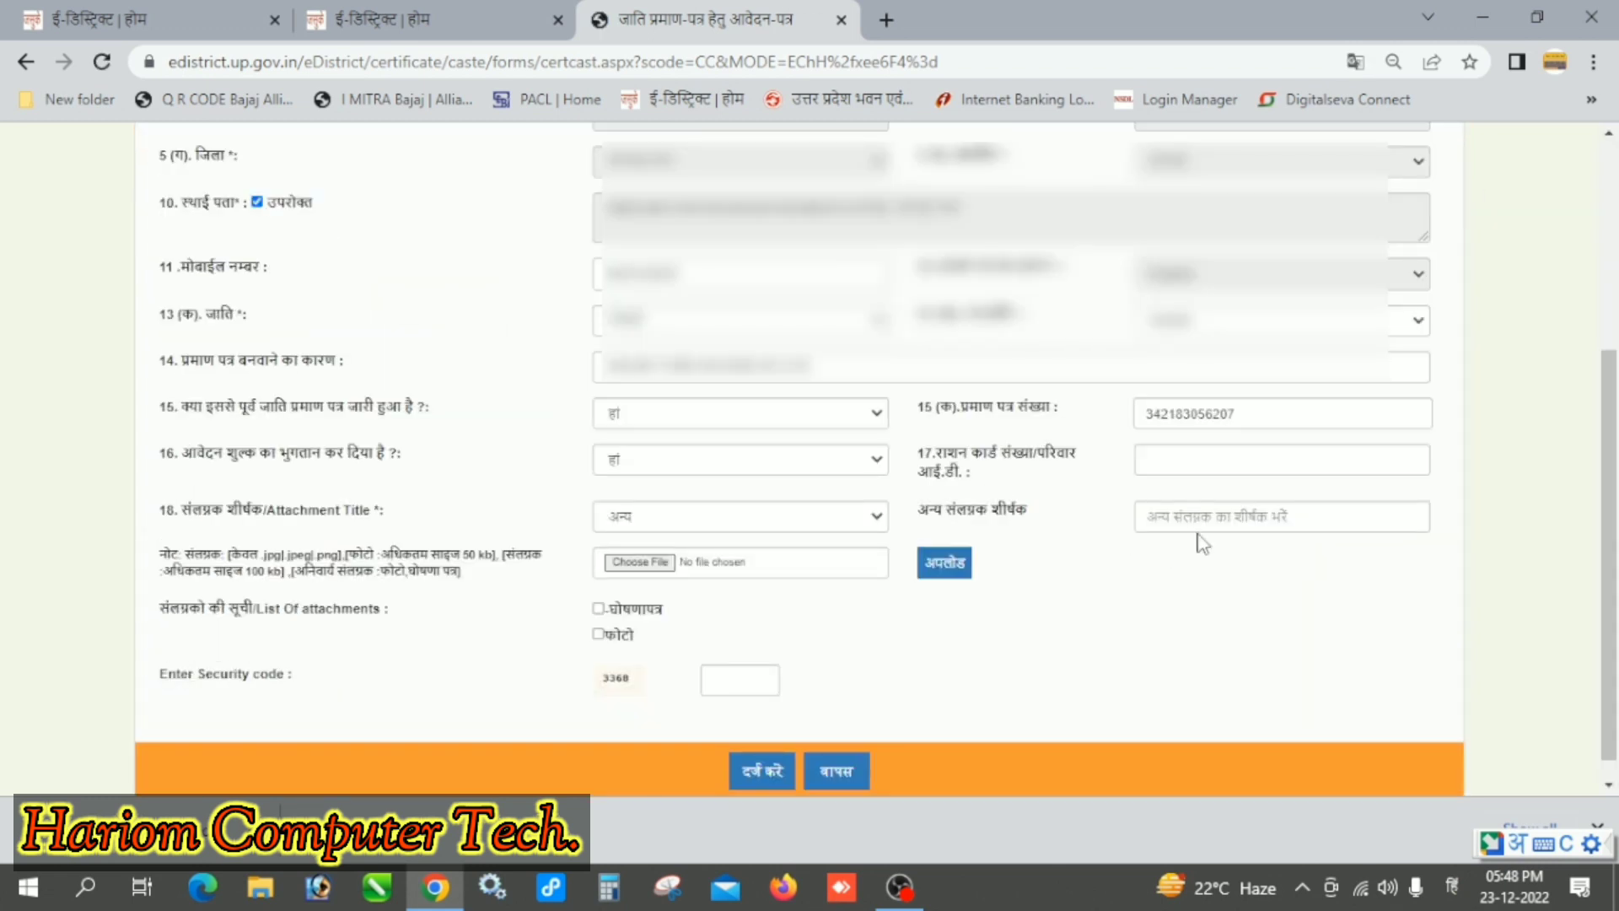
left_click(1185, 522)
type("-")
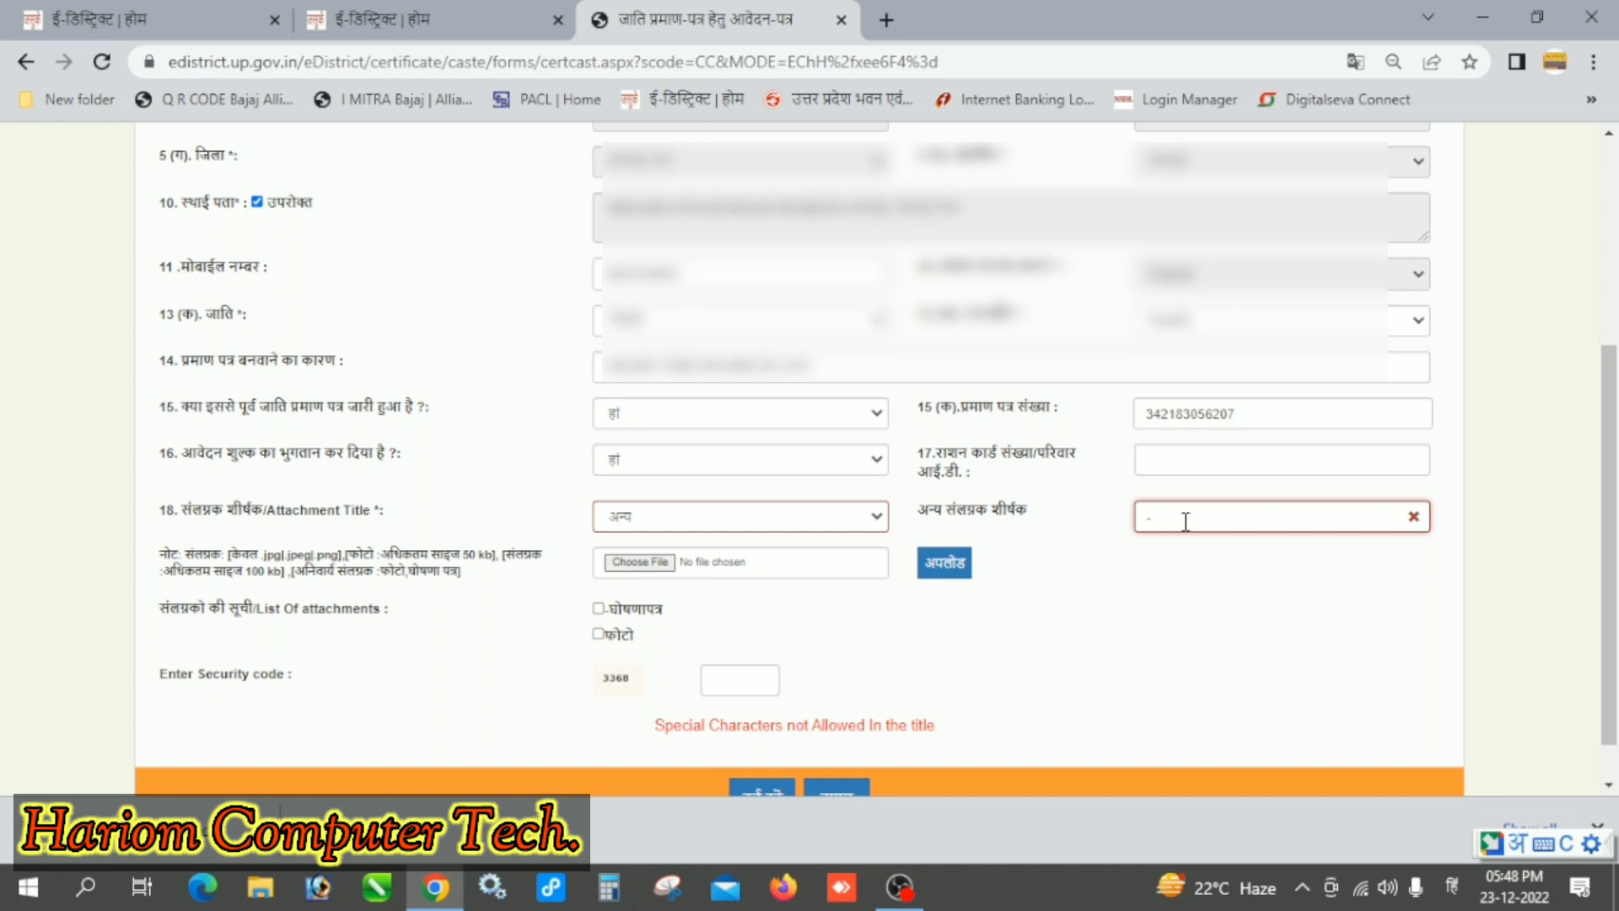
type("AADHAR")
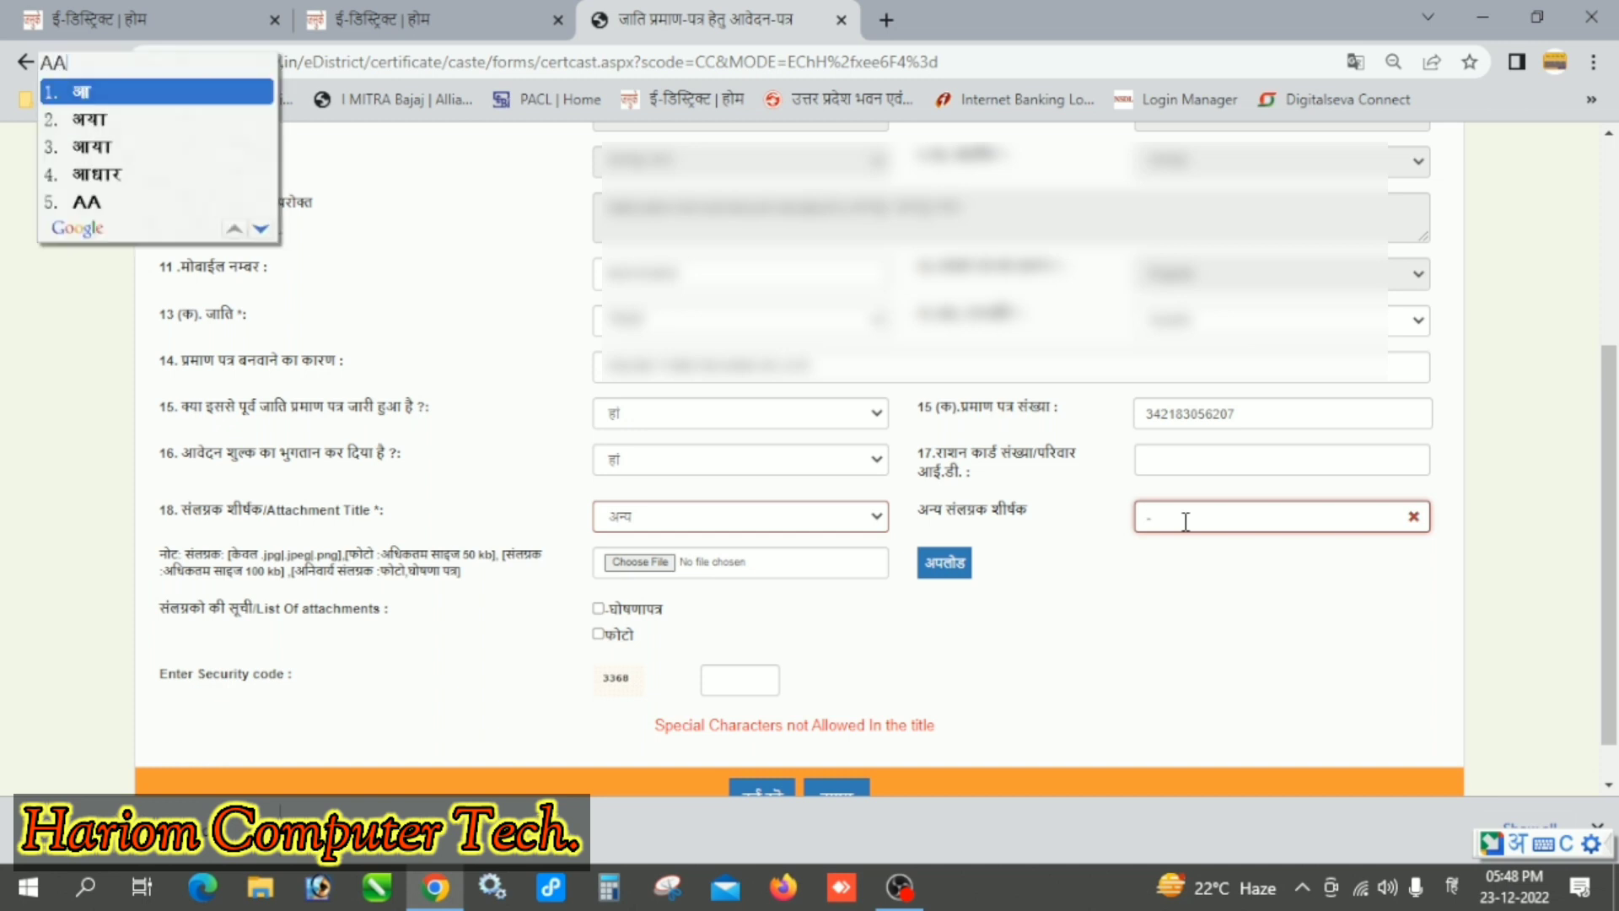
key("space")
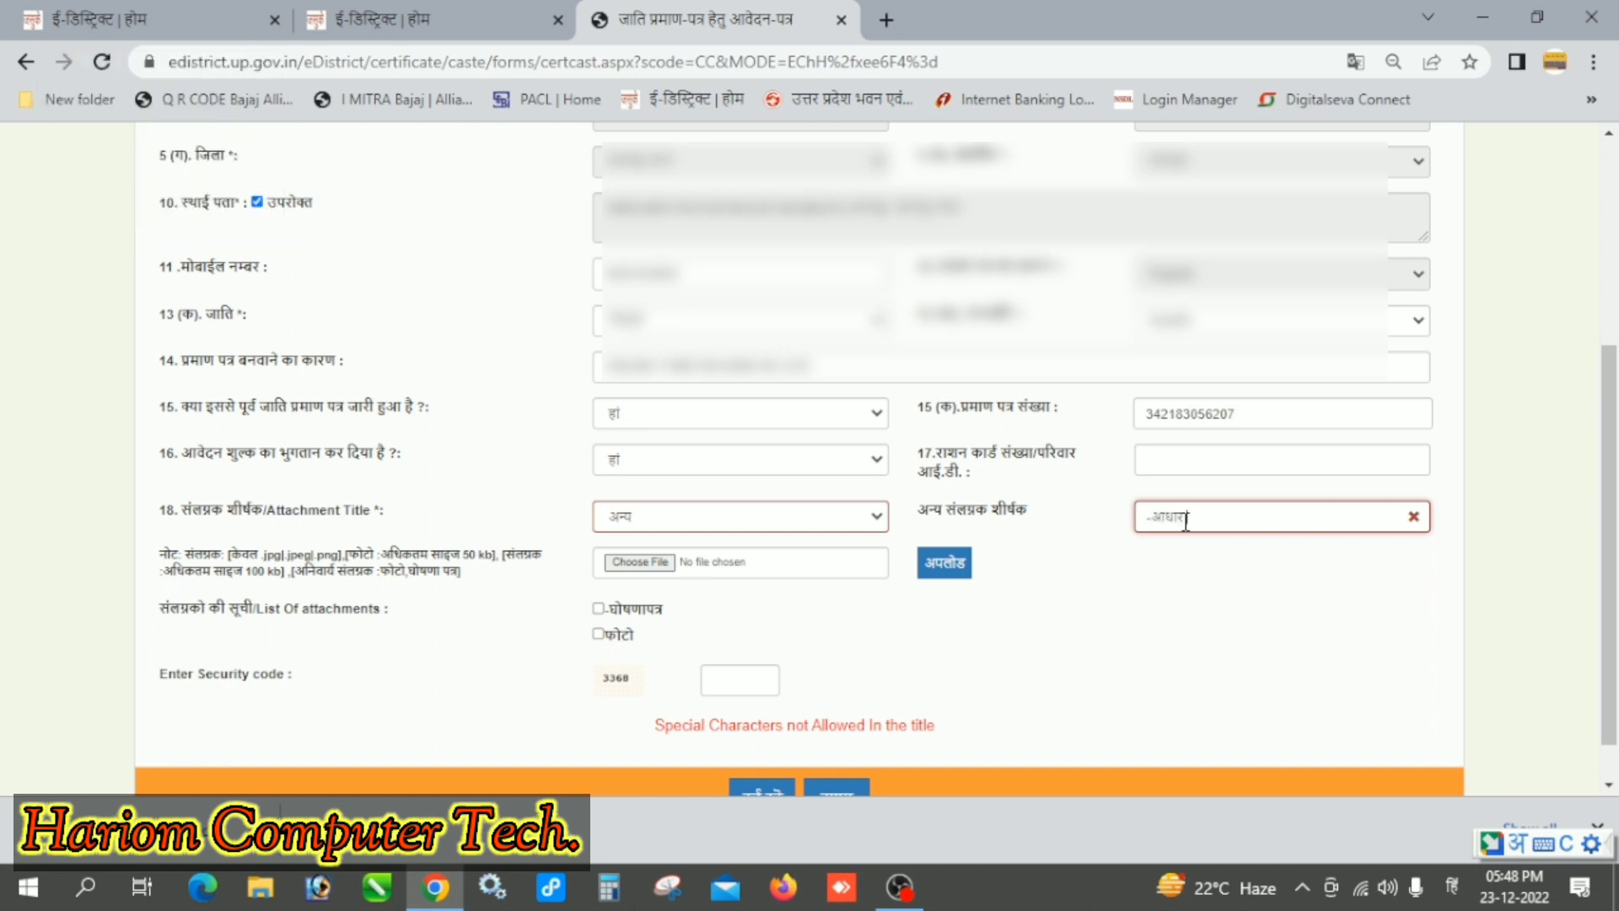
type("CARD")
key("space")
Step: Upload file 01 A (1) as the -आधारकार्ड attachment
left_click(666, 562)
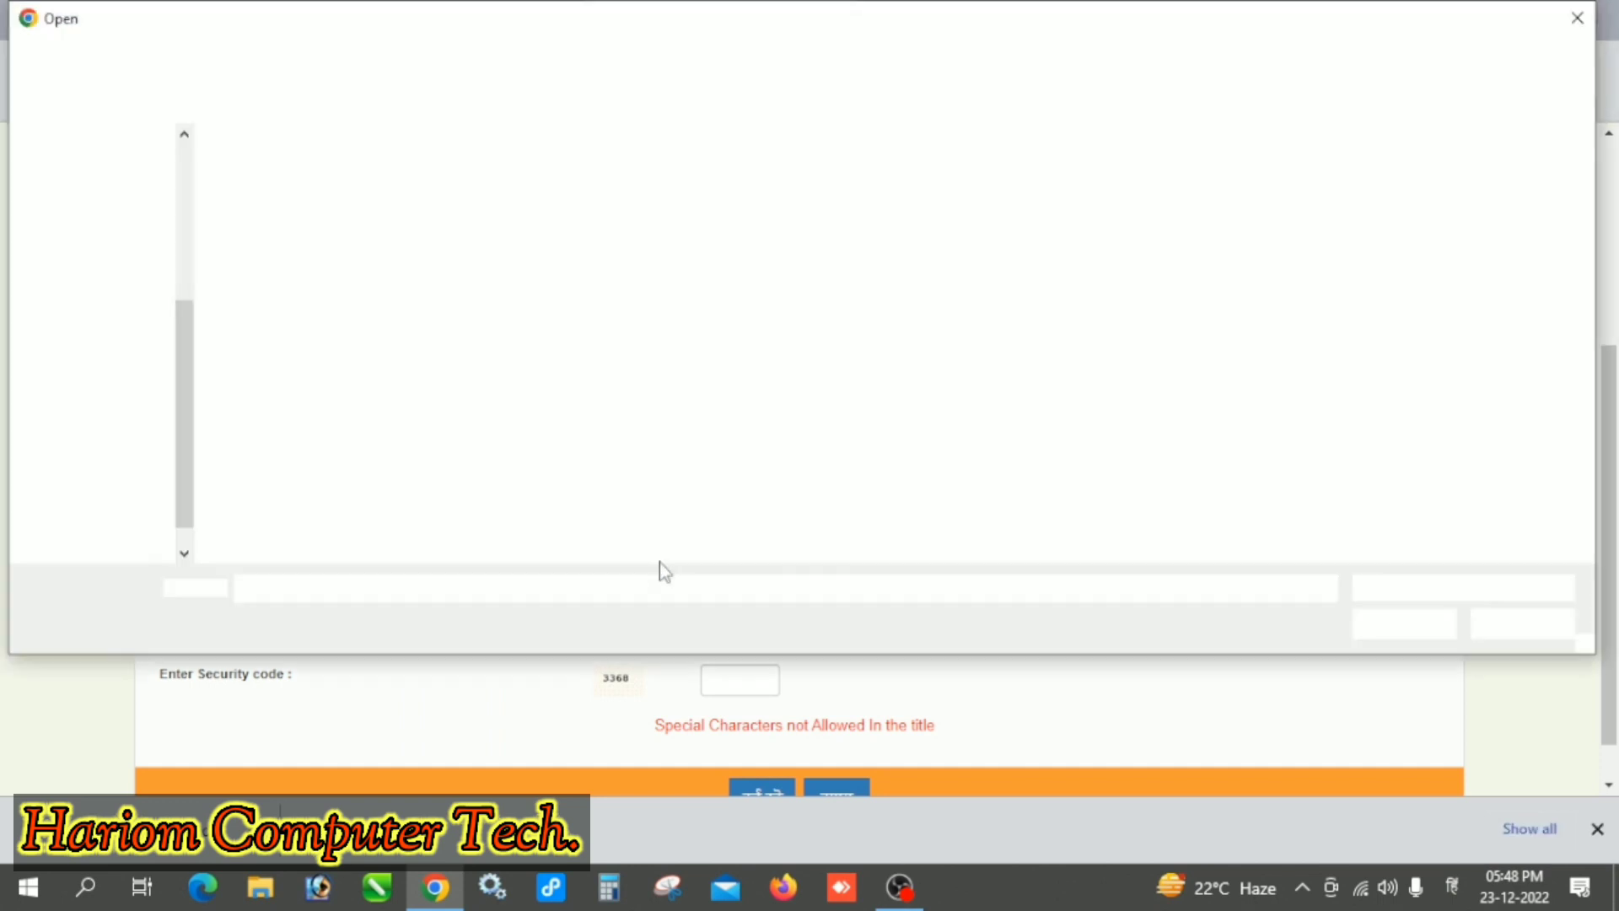
left_click(295, 156)
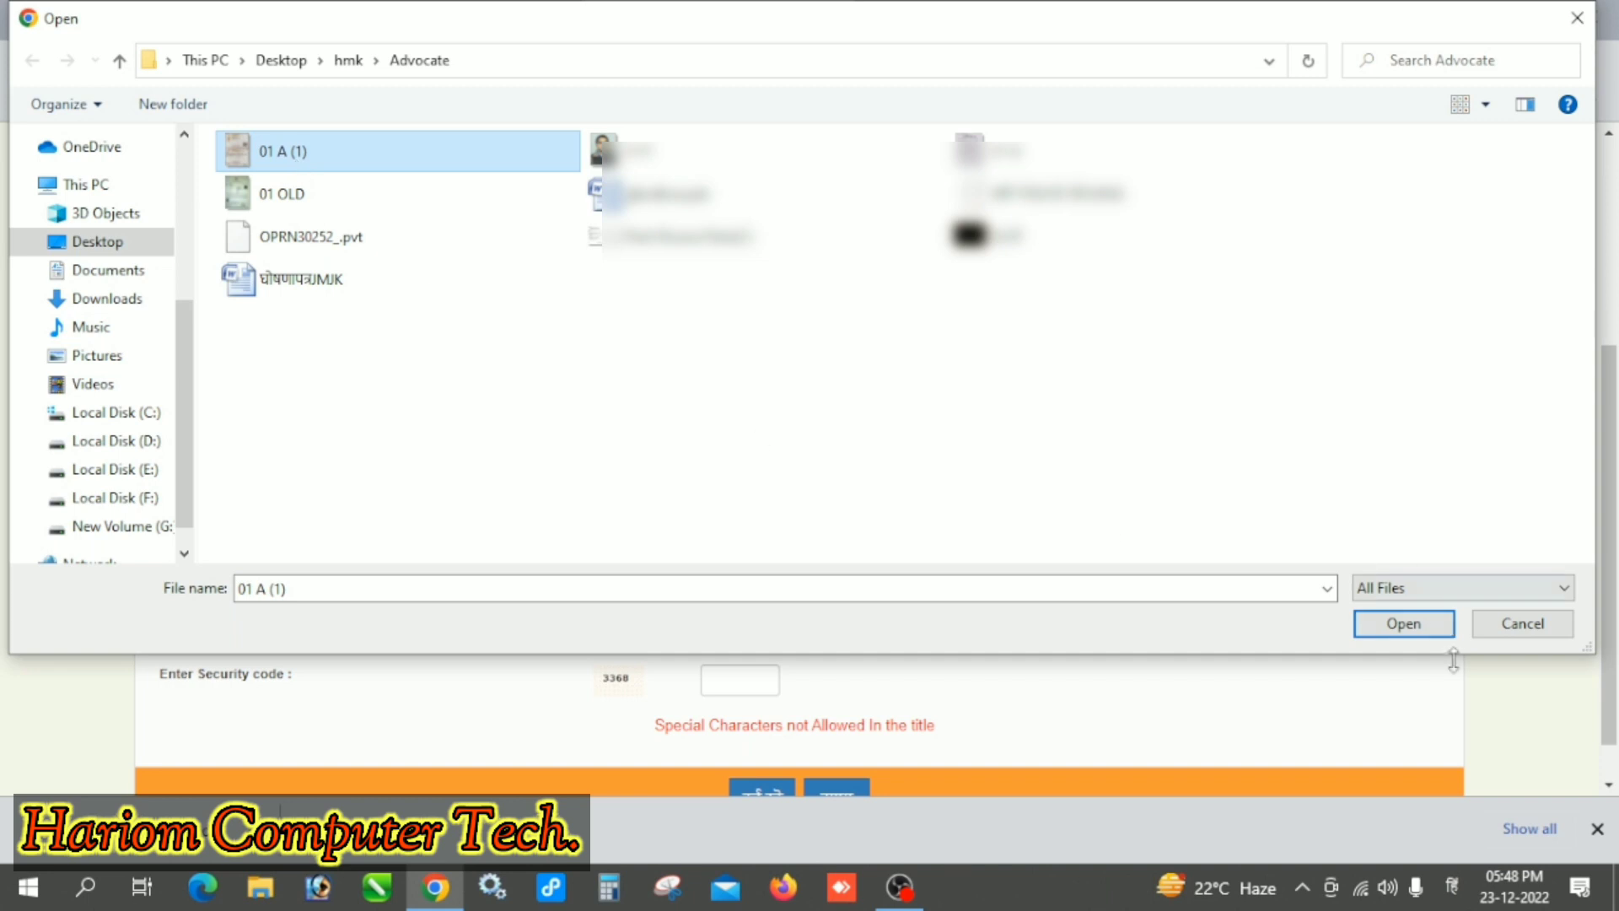
left_click(1401, 626)
left_click(955, 573)
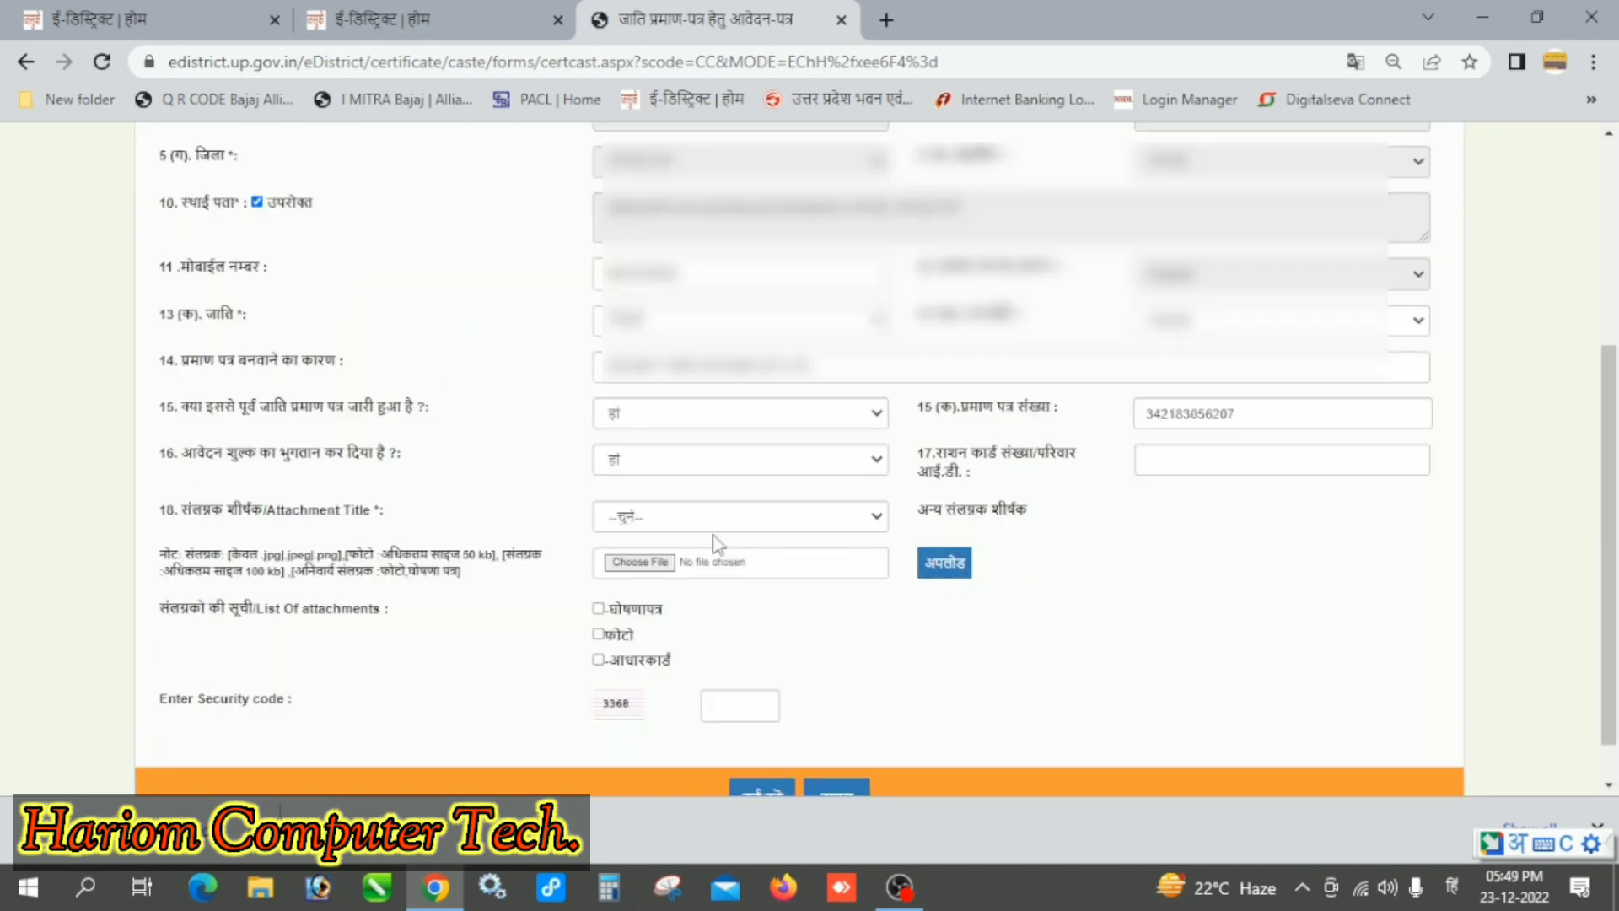
Step: Try uploading 01 OLD as the पार्षद/ग्राम प्रधान जाति प्रमाण पत्र; it exceeds 100 KB
left_click(641, 516)
left_click(631, 638)
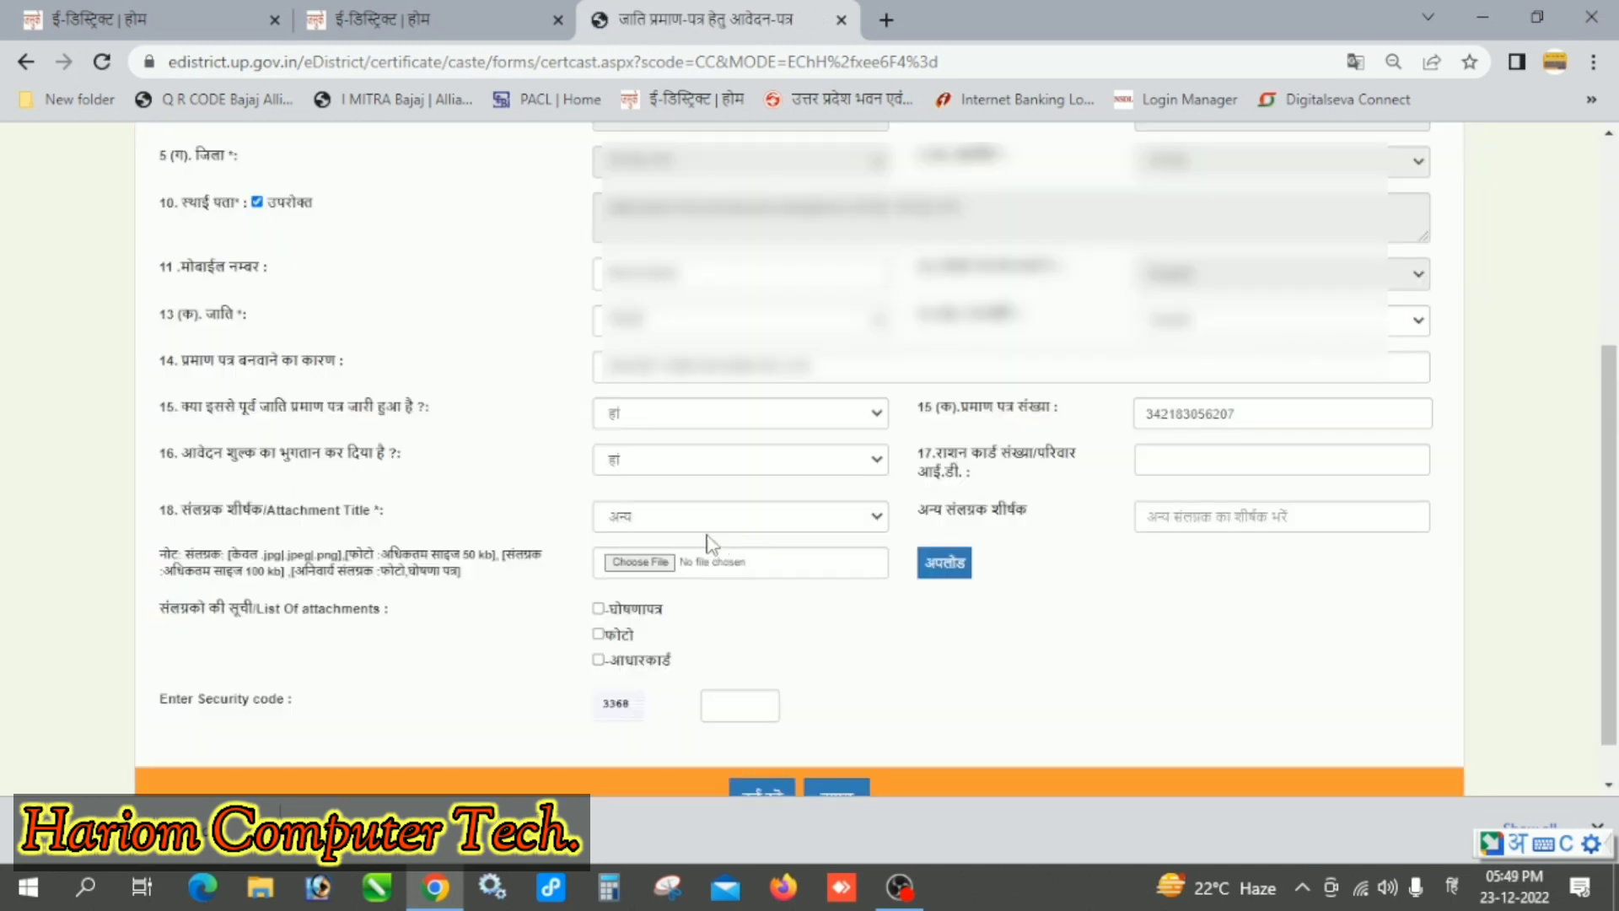
left_click(660, 521)
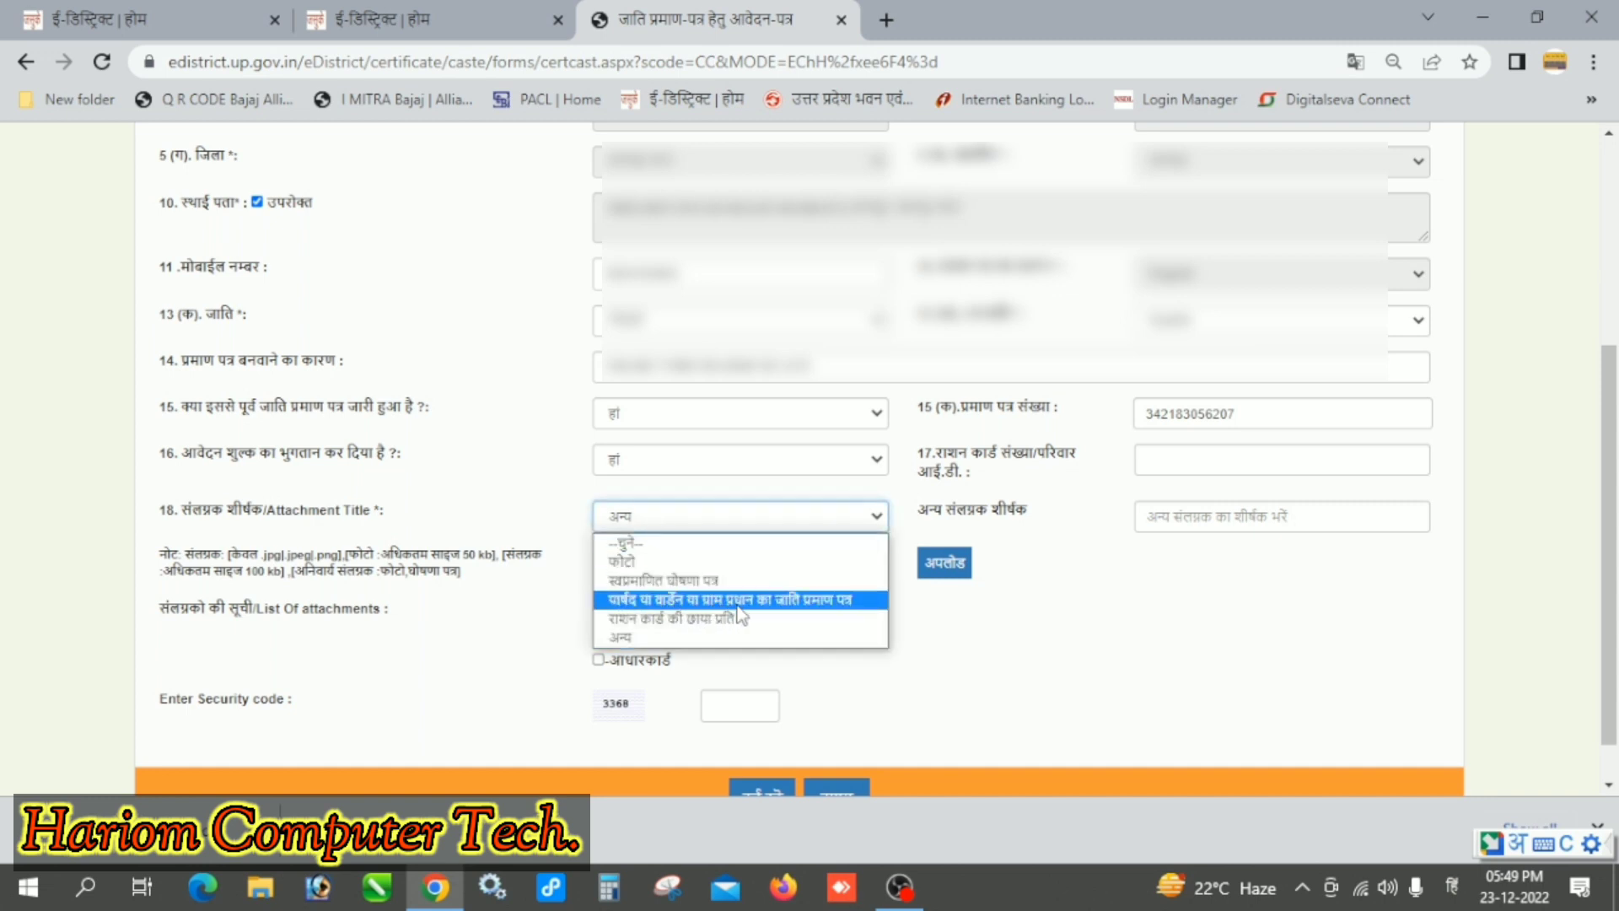
left_click(854, 601)
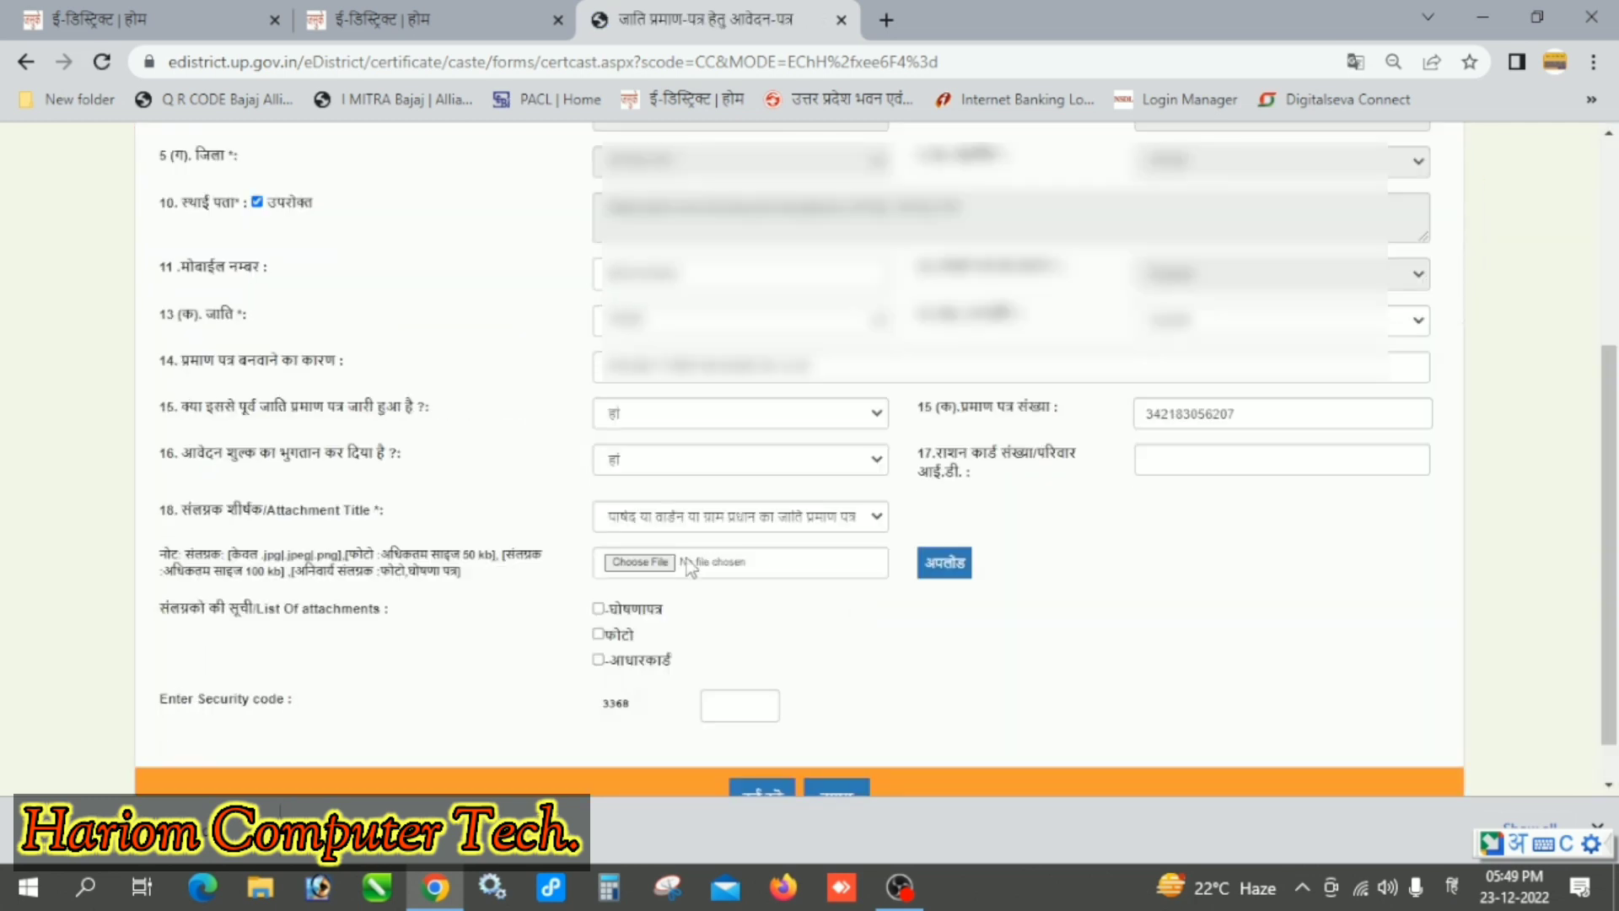
left_click(658, 563)
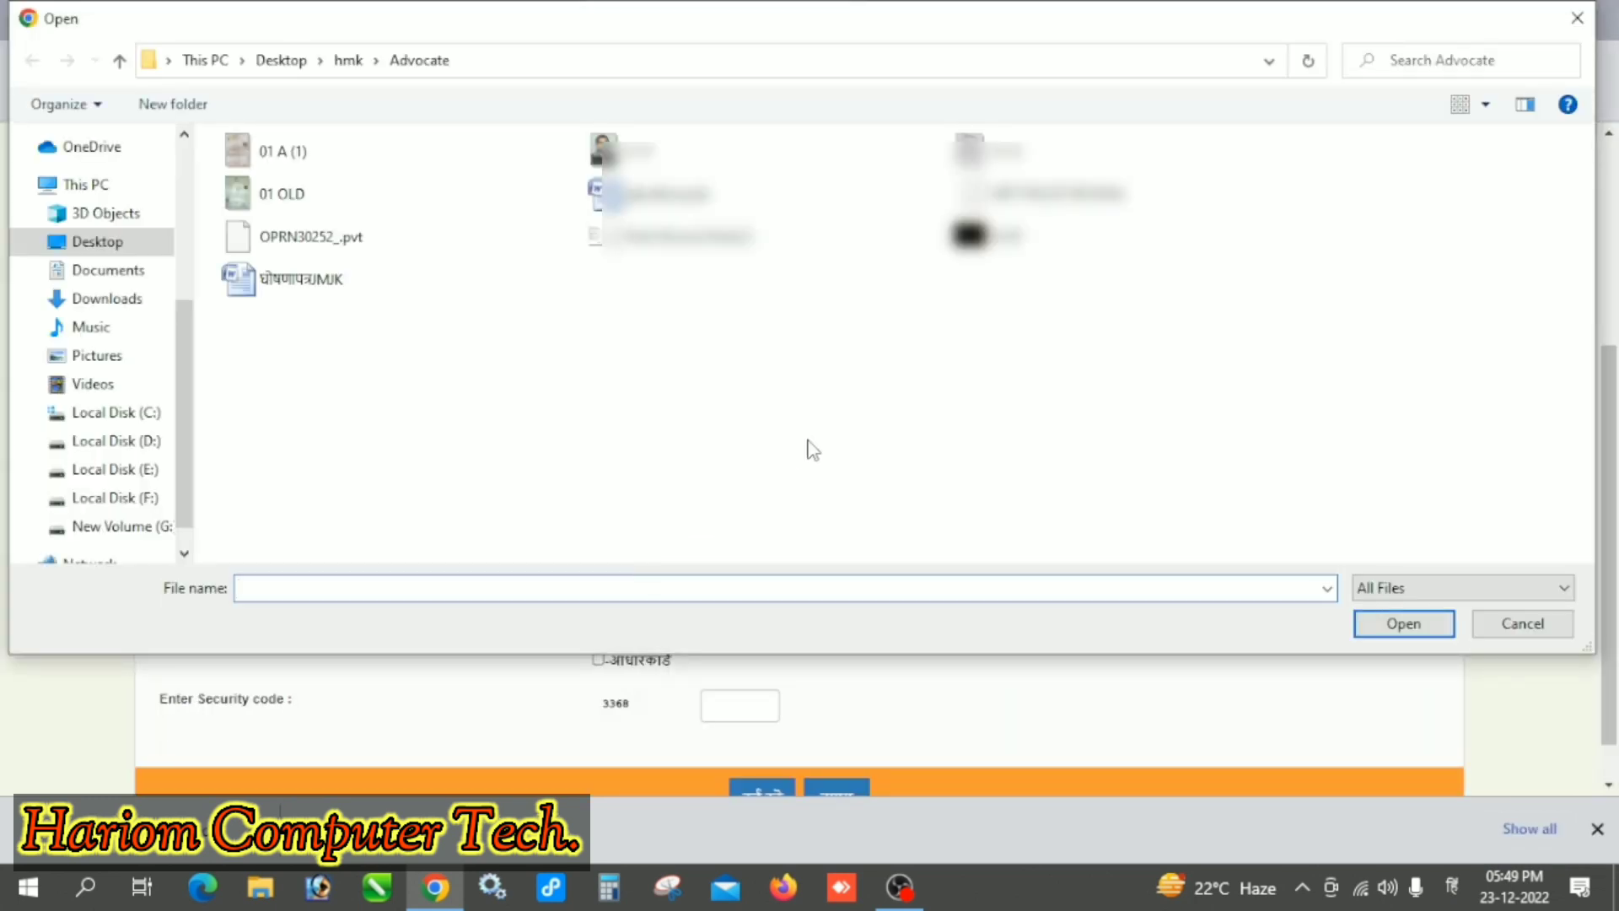
left_click(291, 194)
left_click(1400, 624)
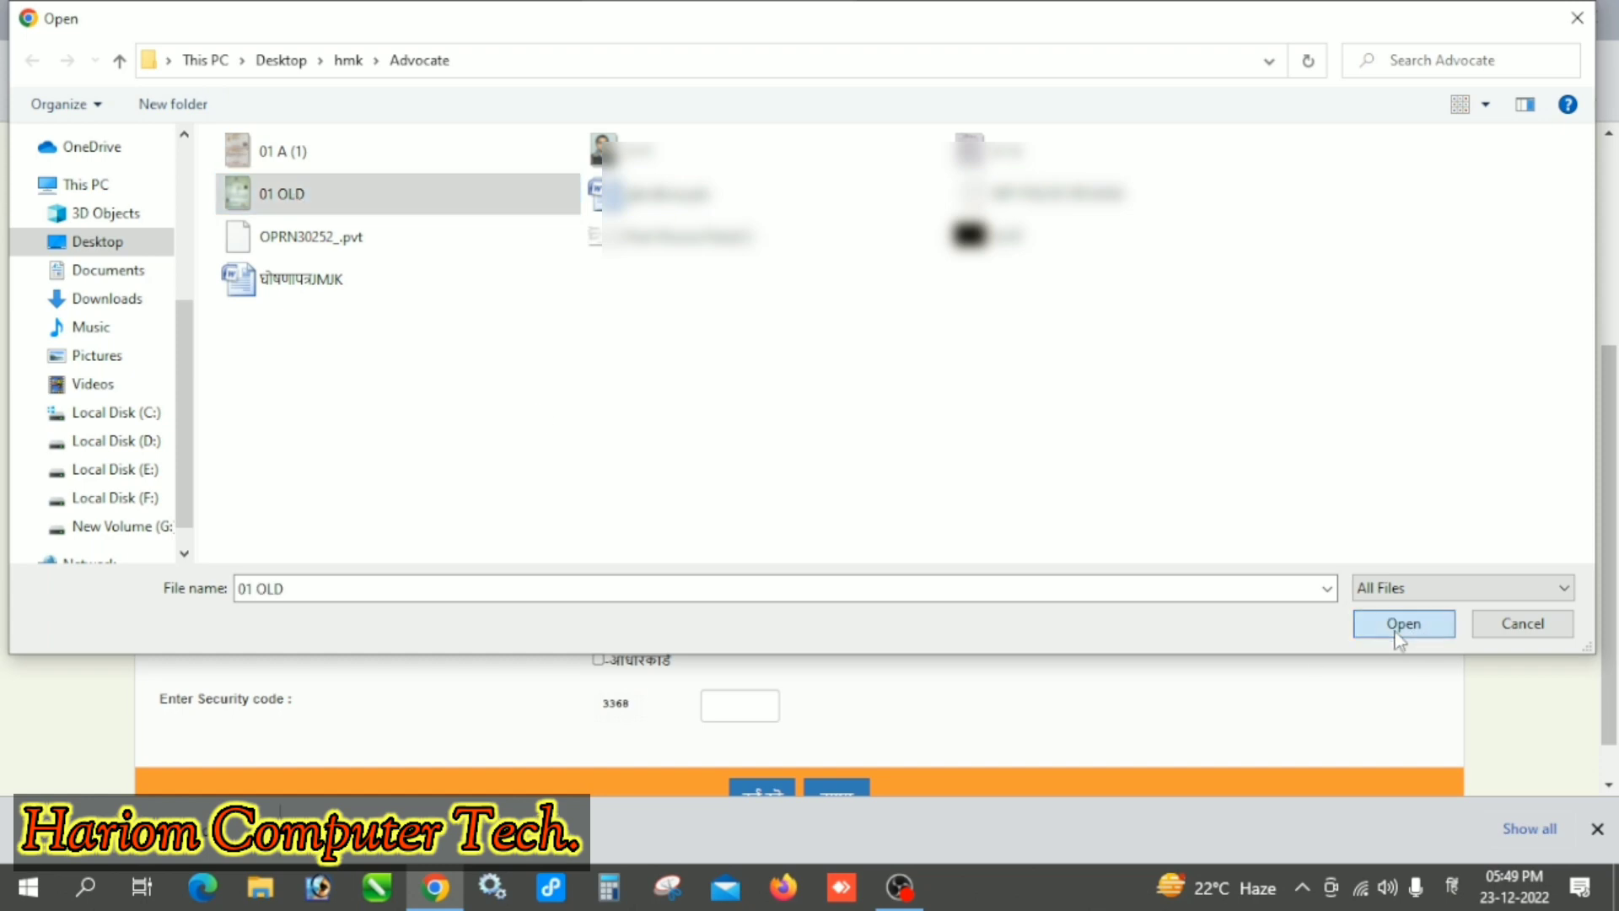
left_click(931, 579)
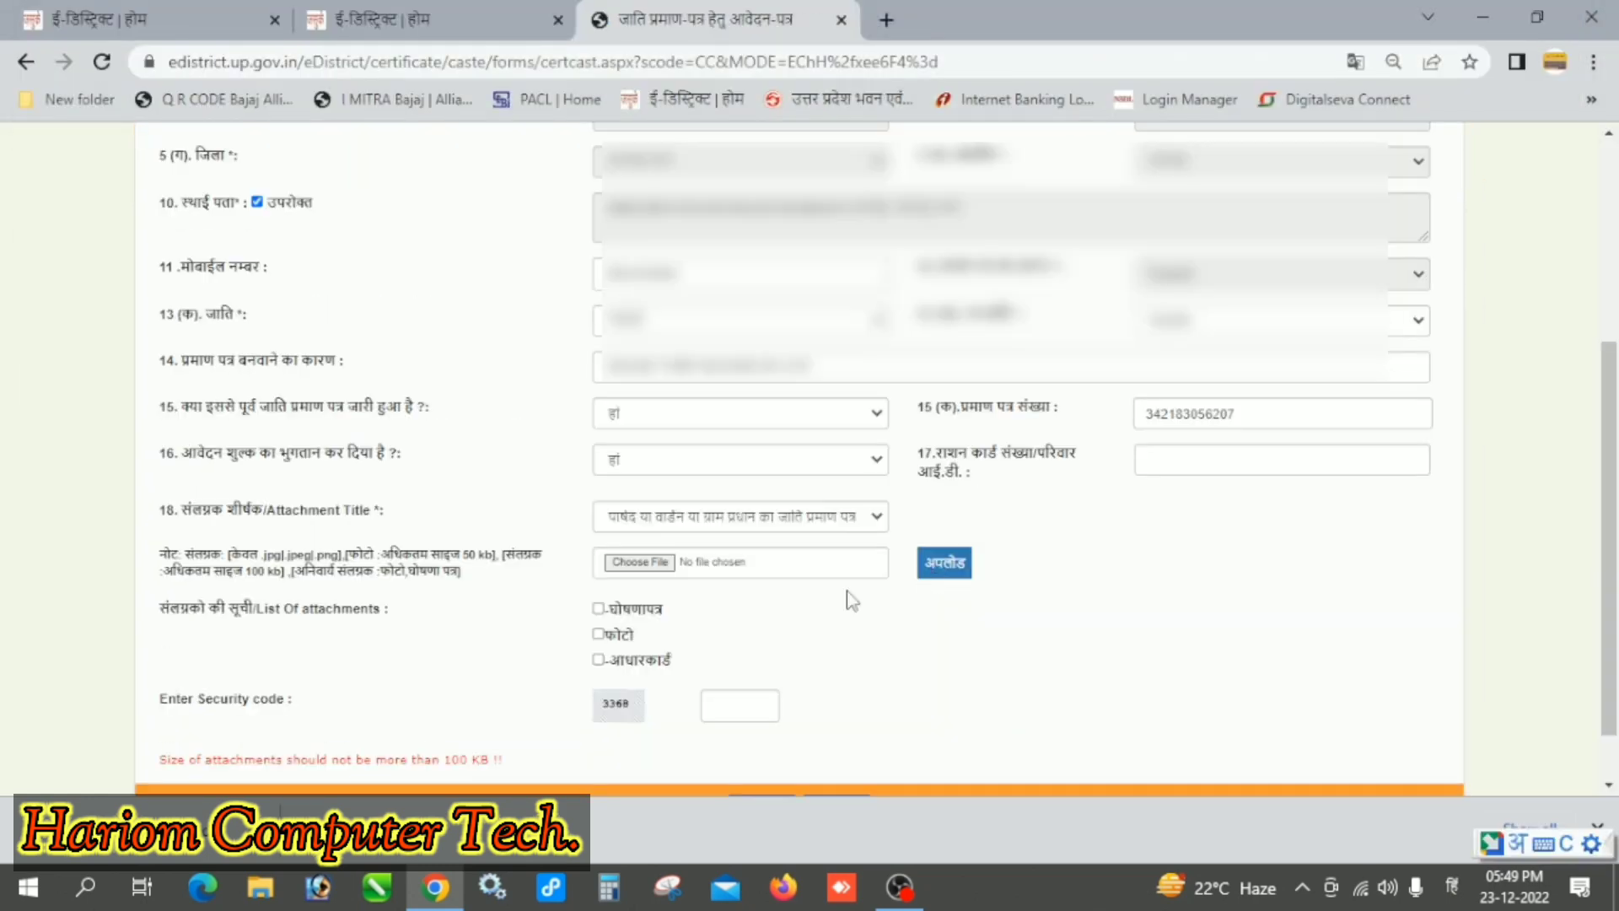
Step: Pick a smaller certificate file and review the submitted application preview page
left_click(643, 562)
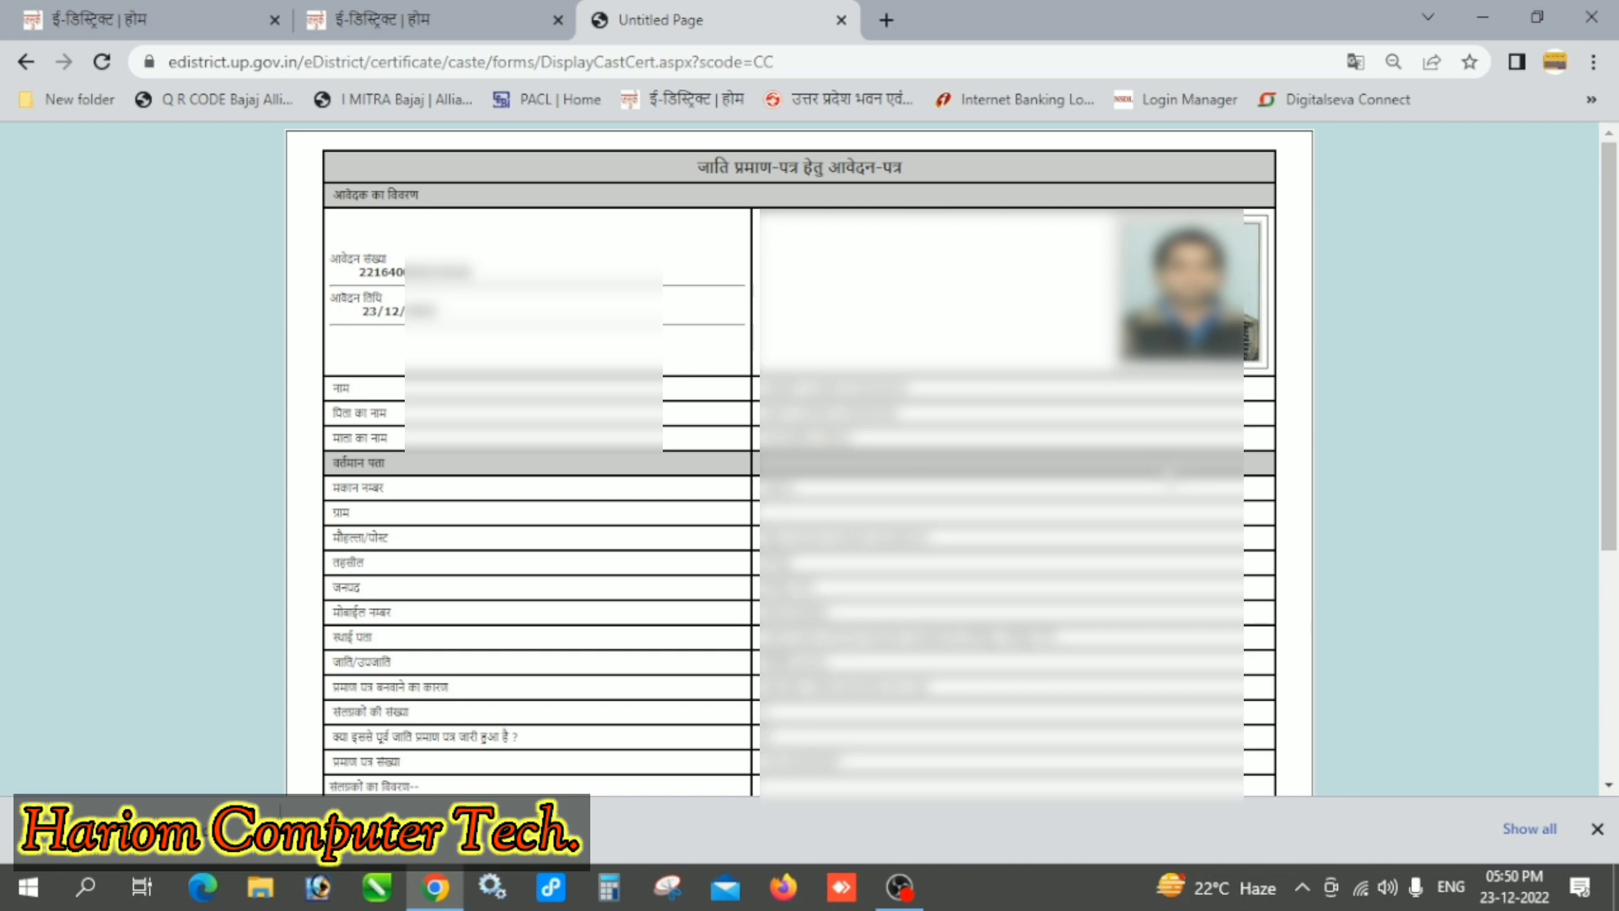
scroll(799, 460, "down", 4)
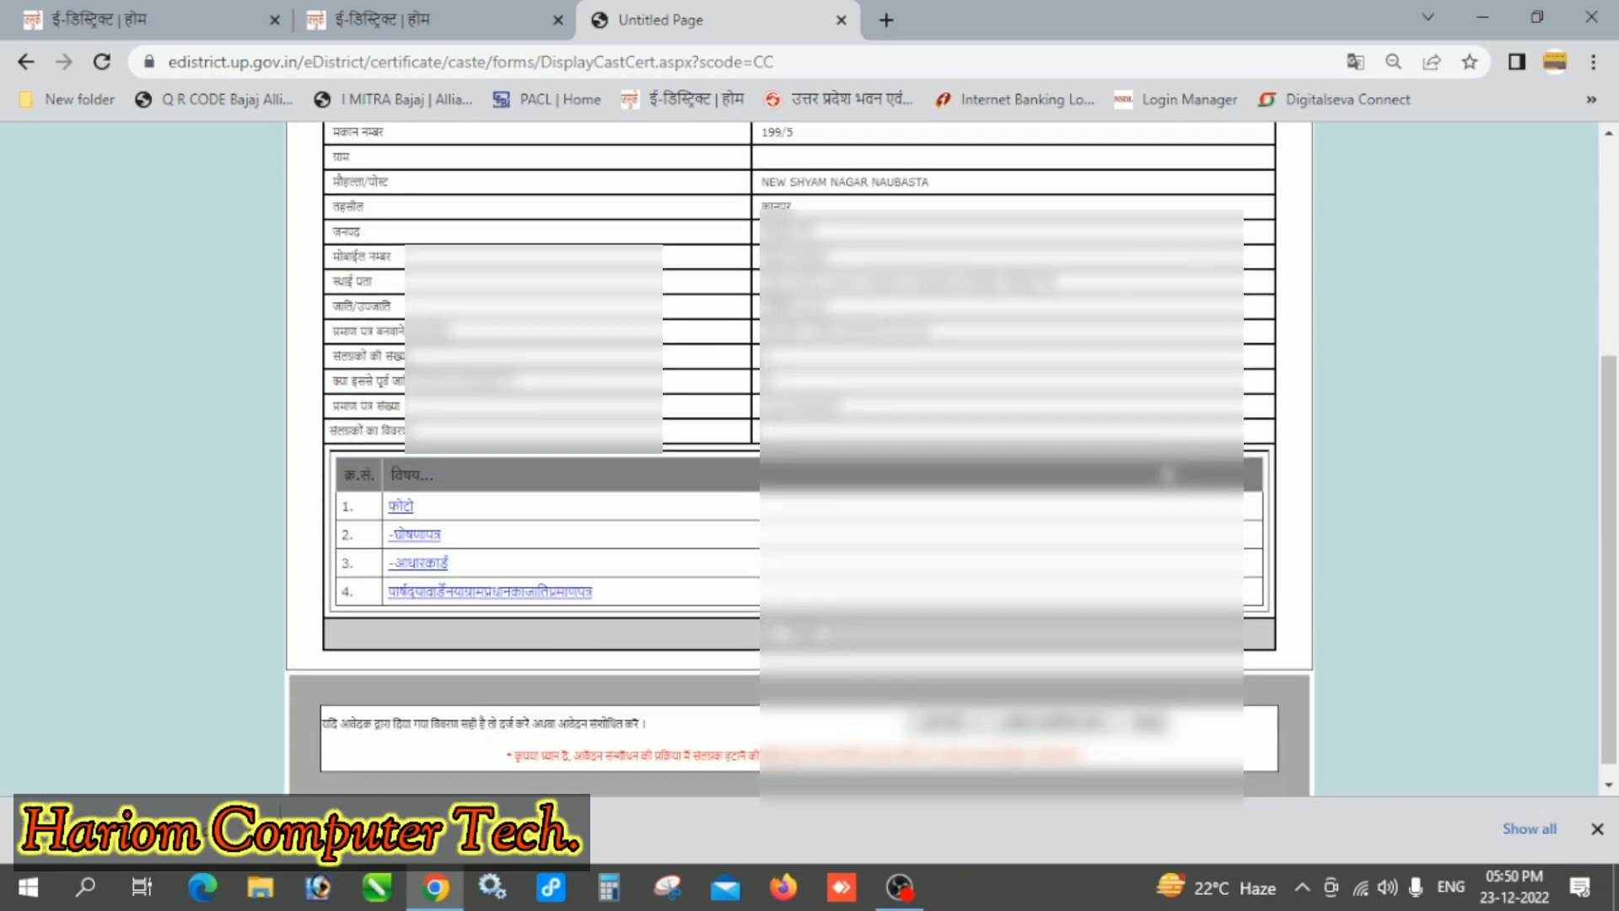
scroll(800, 459, "up", 3)
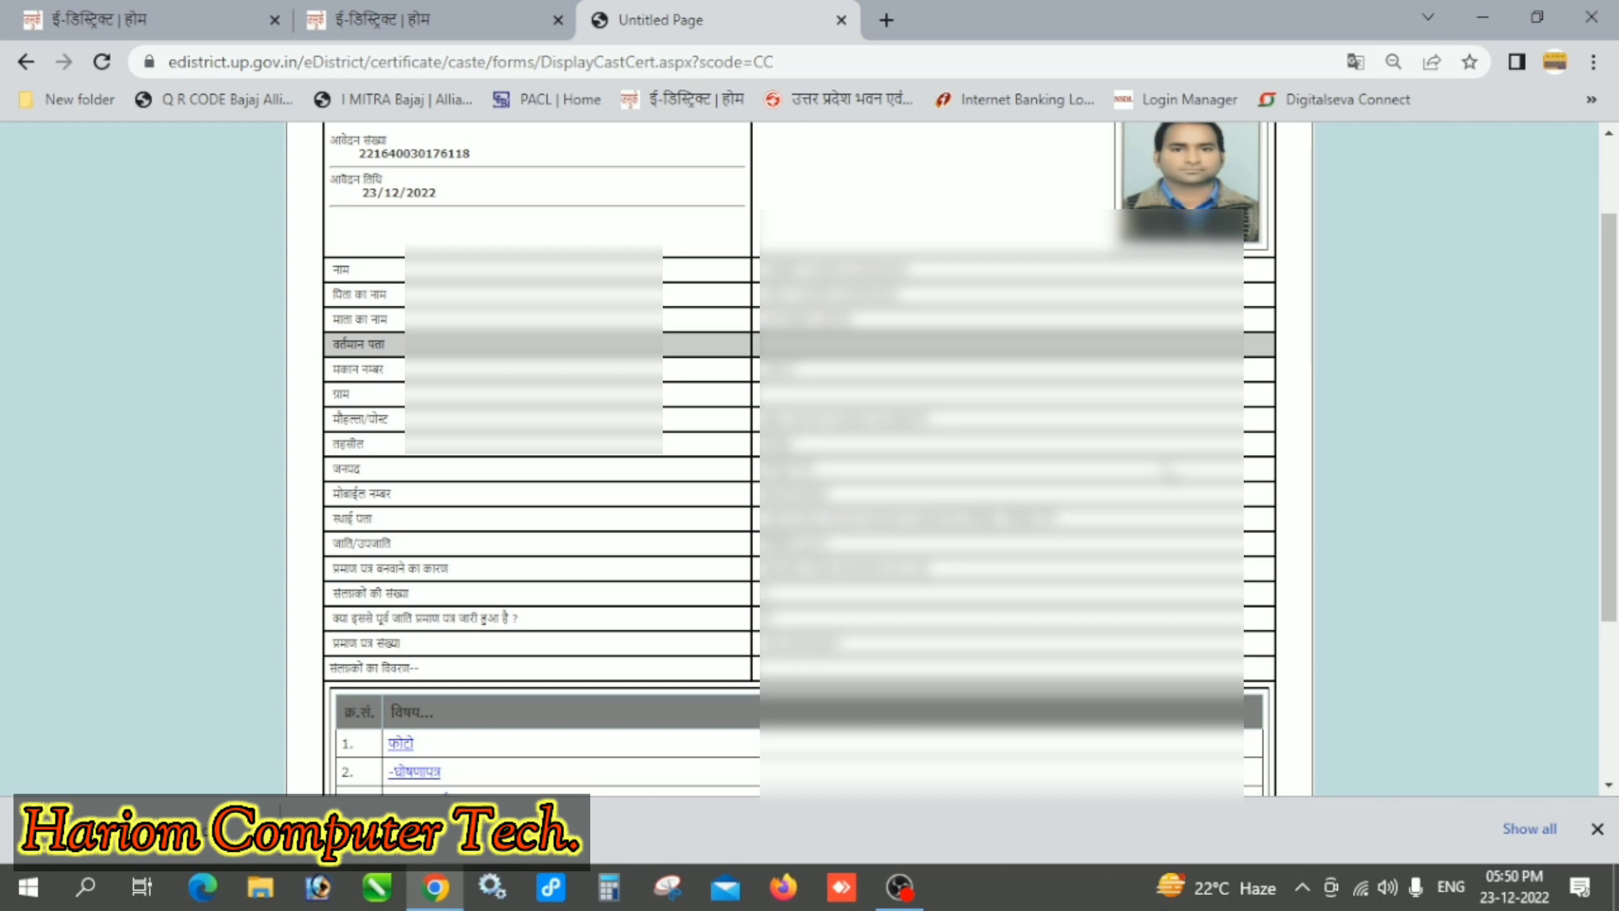
scroll(800, 459, "up", 2)
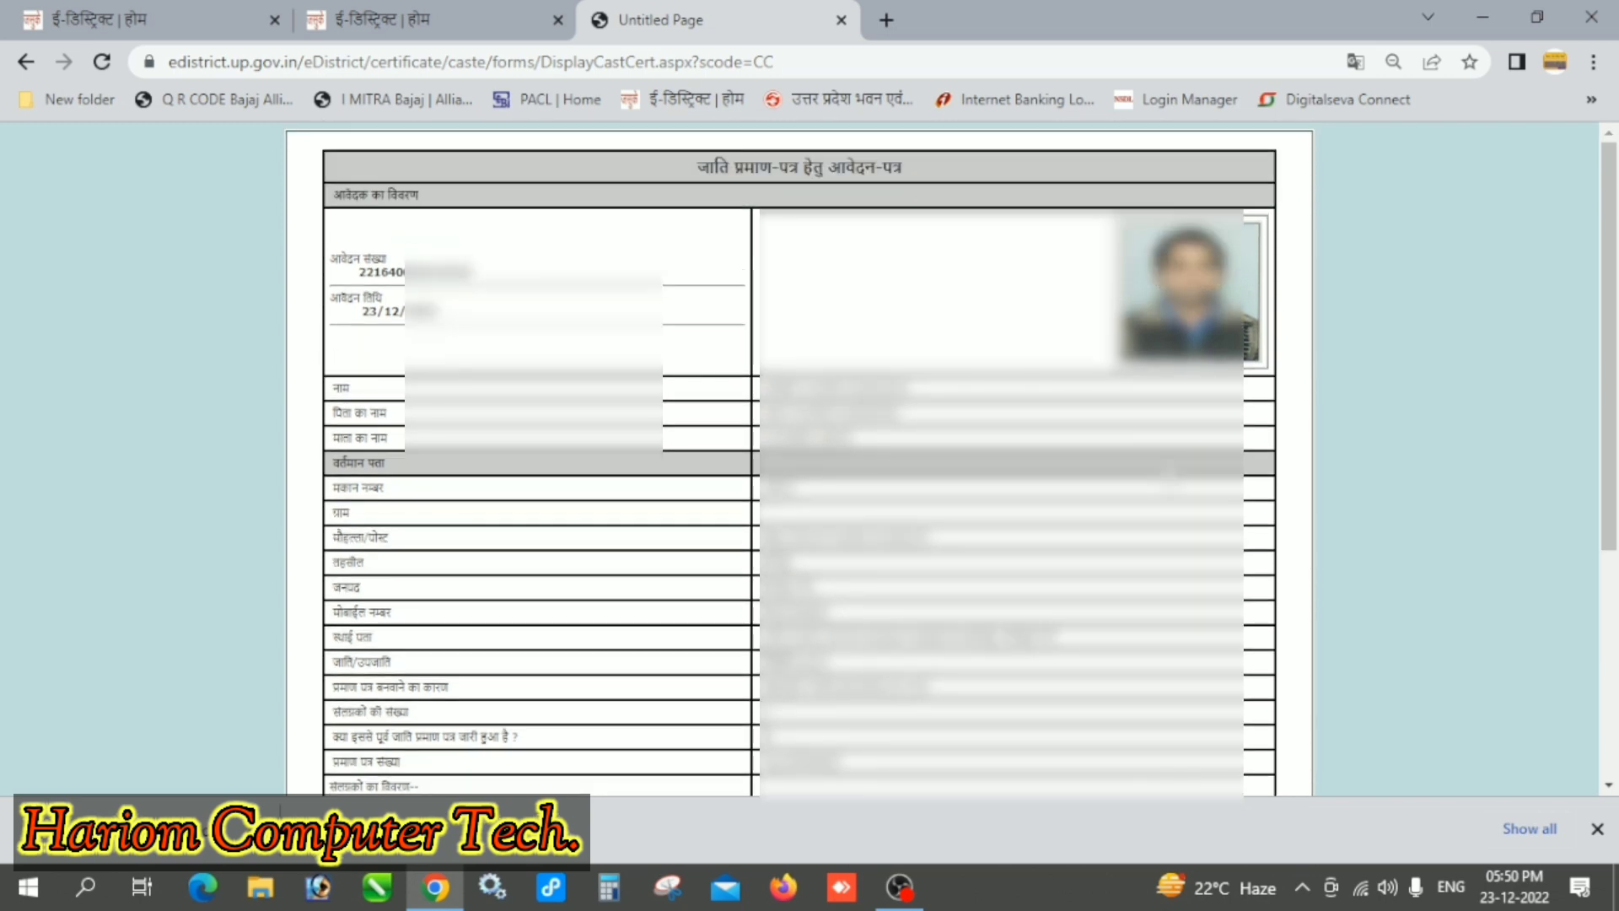